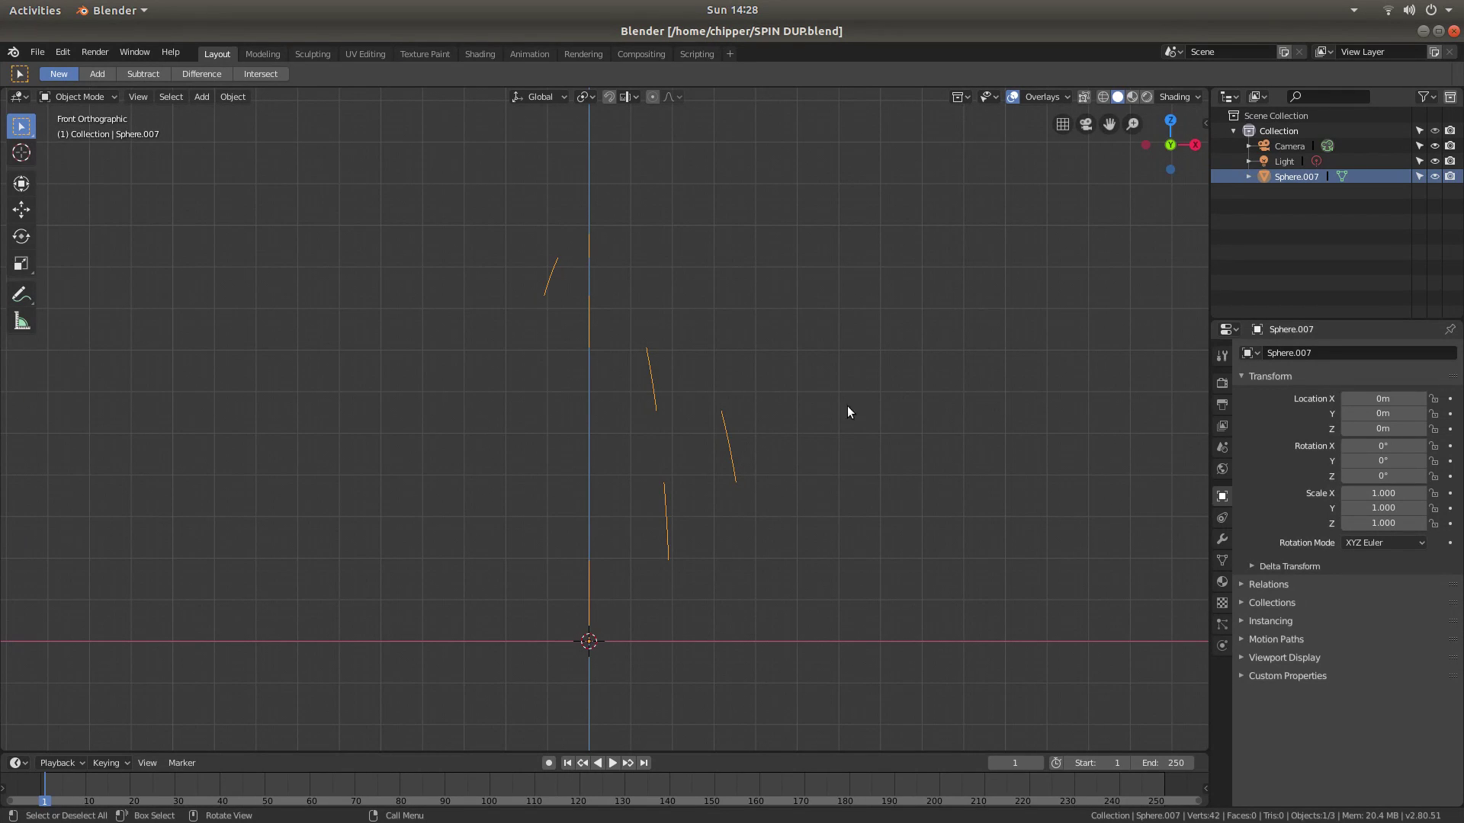
Step: Switch Sphere.007 from Object Mode into Edit Mode
key("Tab")
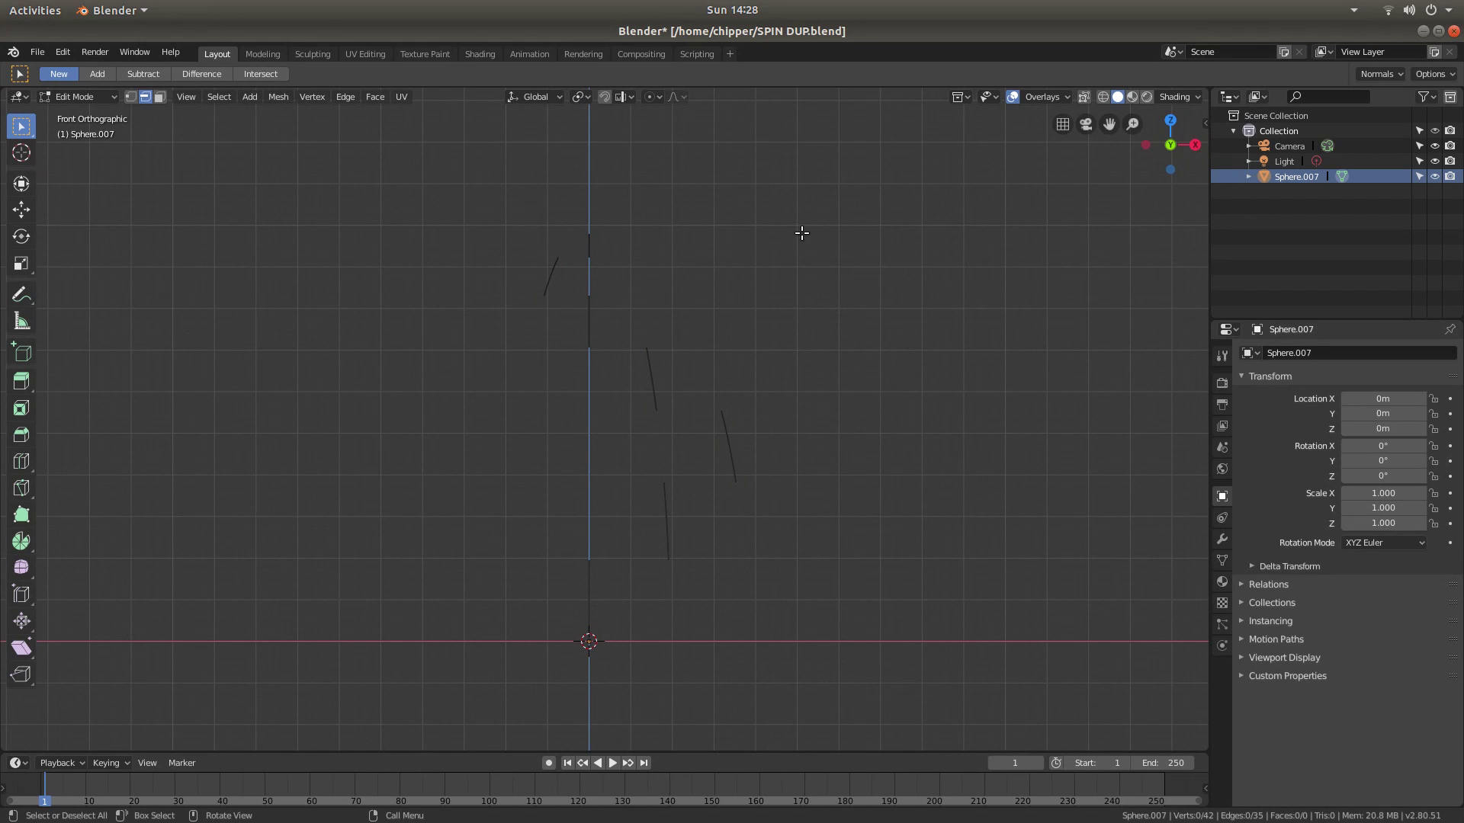
Step: View the profile from directly above in Top Orthographic view
left_click(76, 95)
key("KP_7")
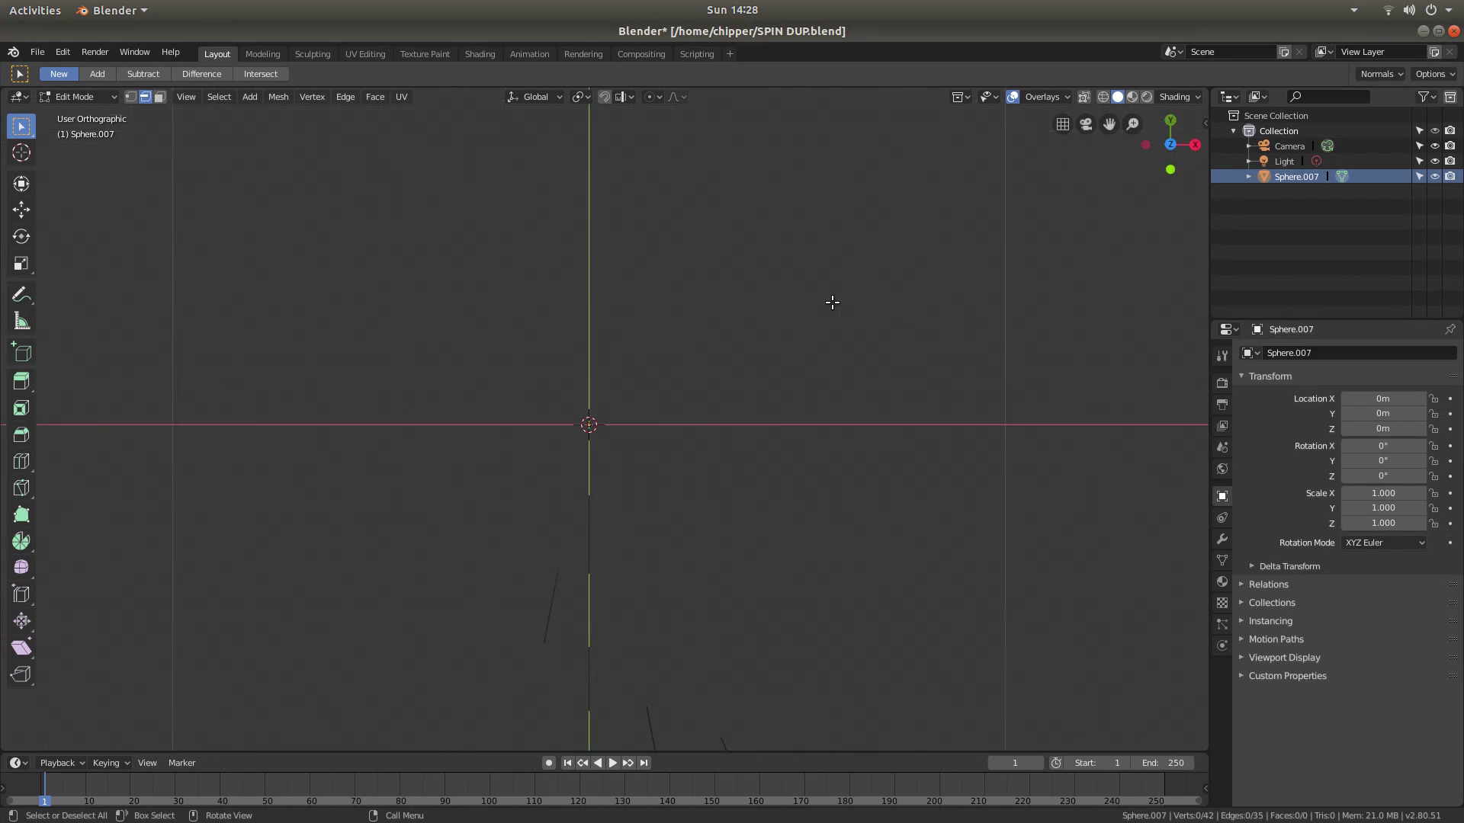
left_click(188, 97)
mouse_move(214, 242)
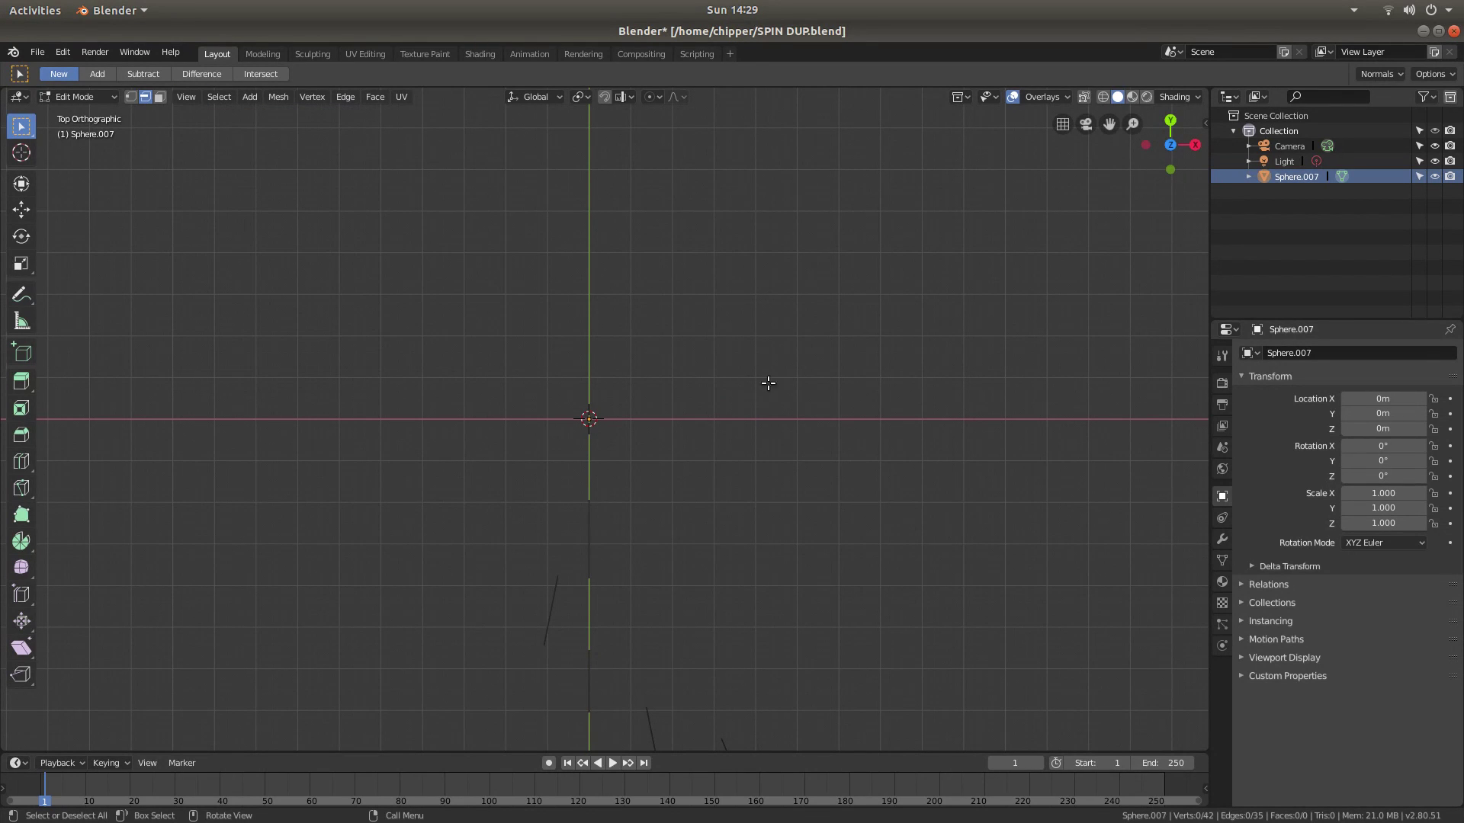
scroll(729, 350, "down", 3)
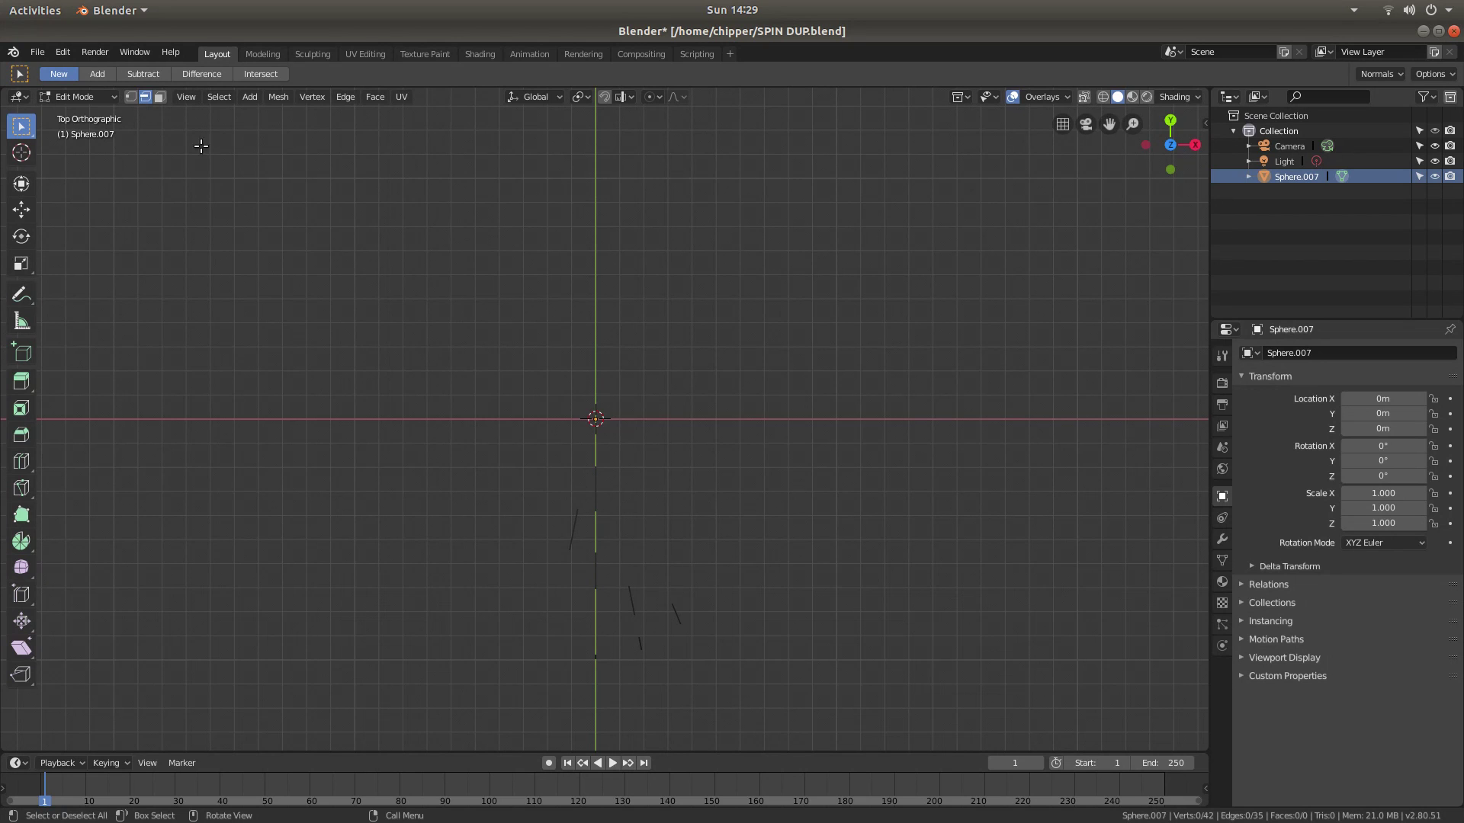
Step: Switch to Vertex select mode and select the profile's topmost vertex
left_click(130, 96)
scroll(653, 447, "up", 2)
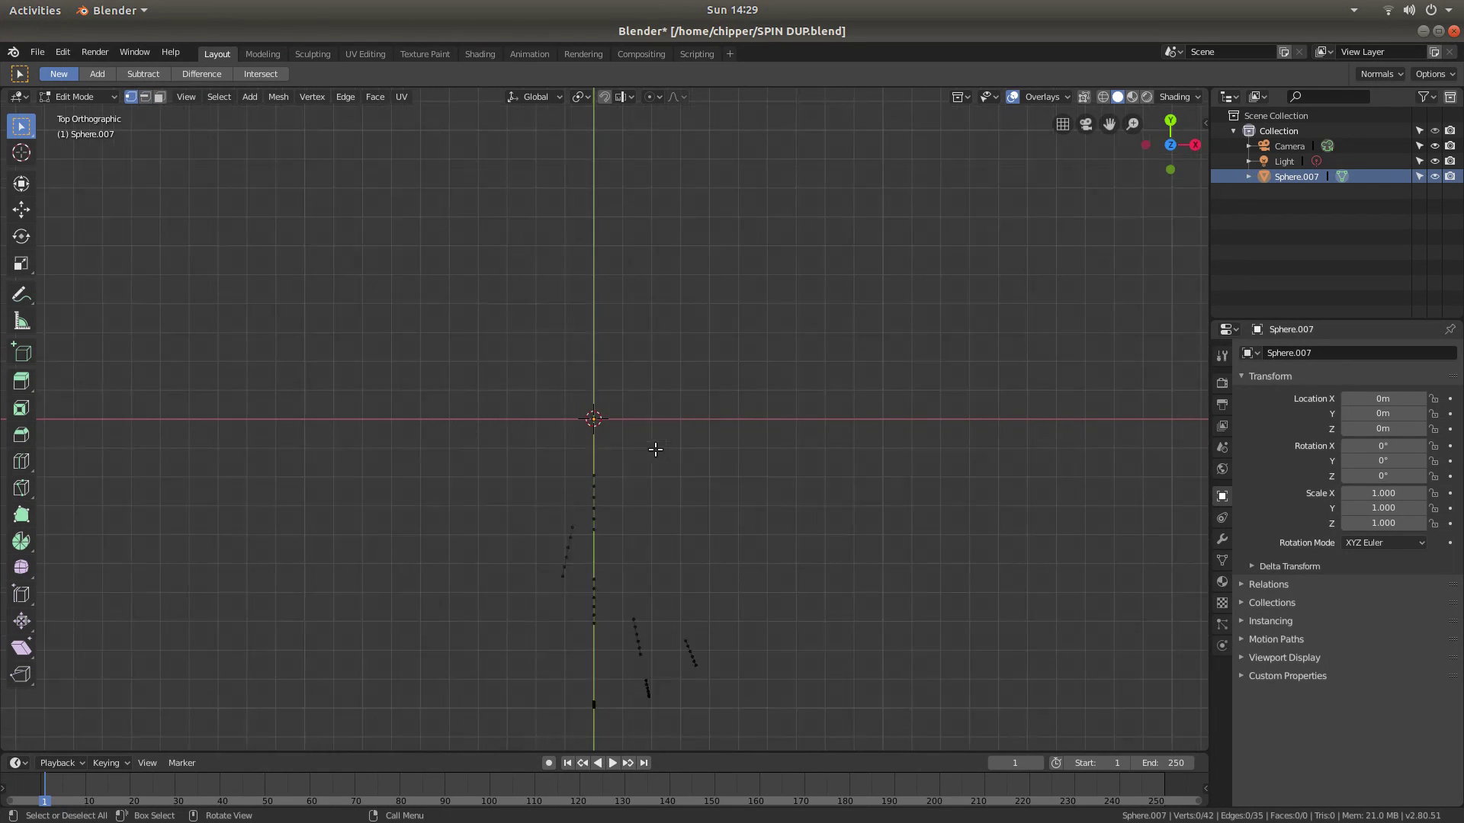
left_click(588, 500)
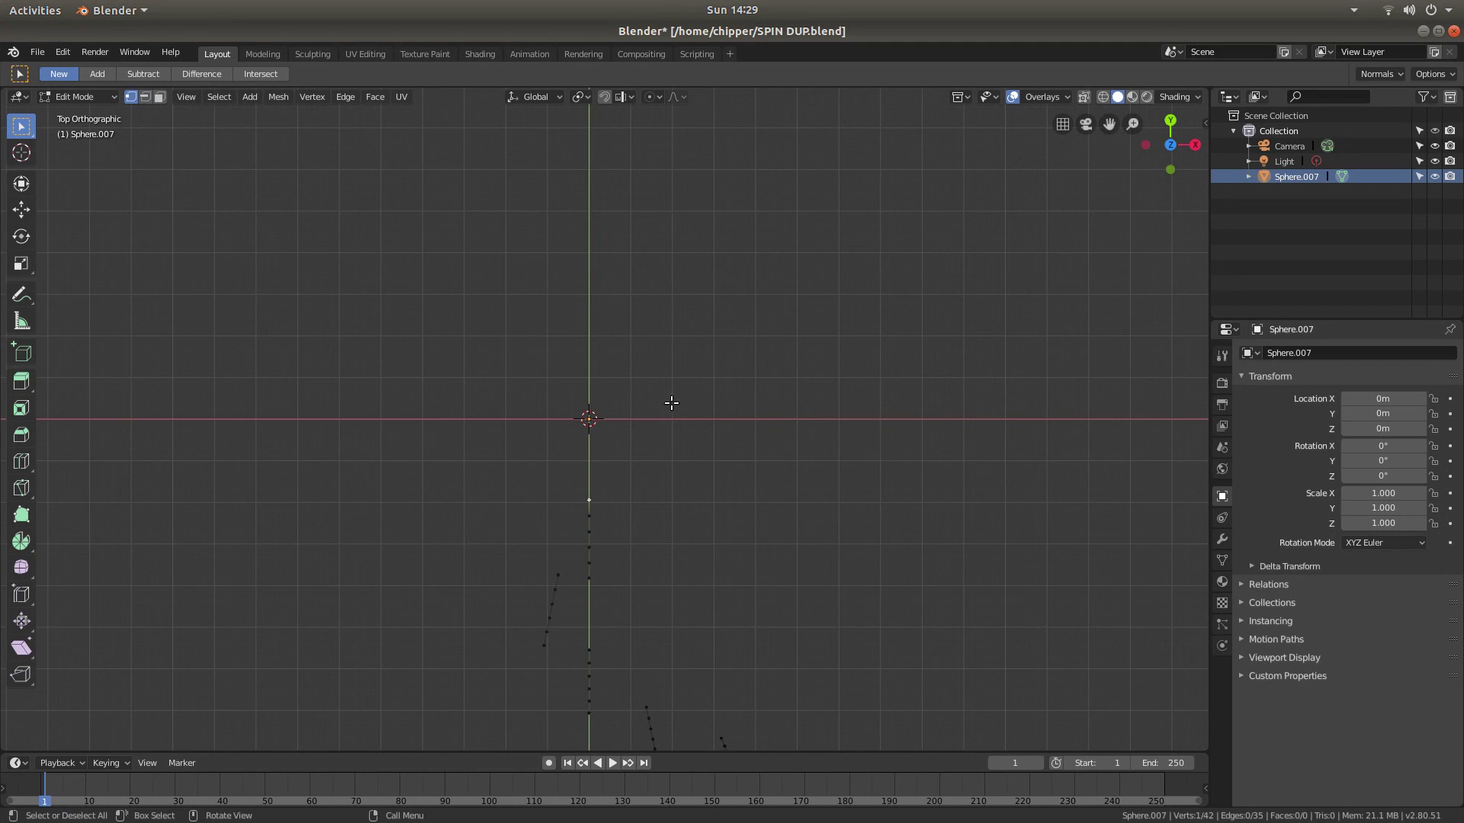
scroll(593, 503, "up", 2)
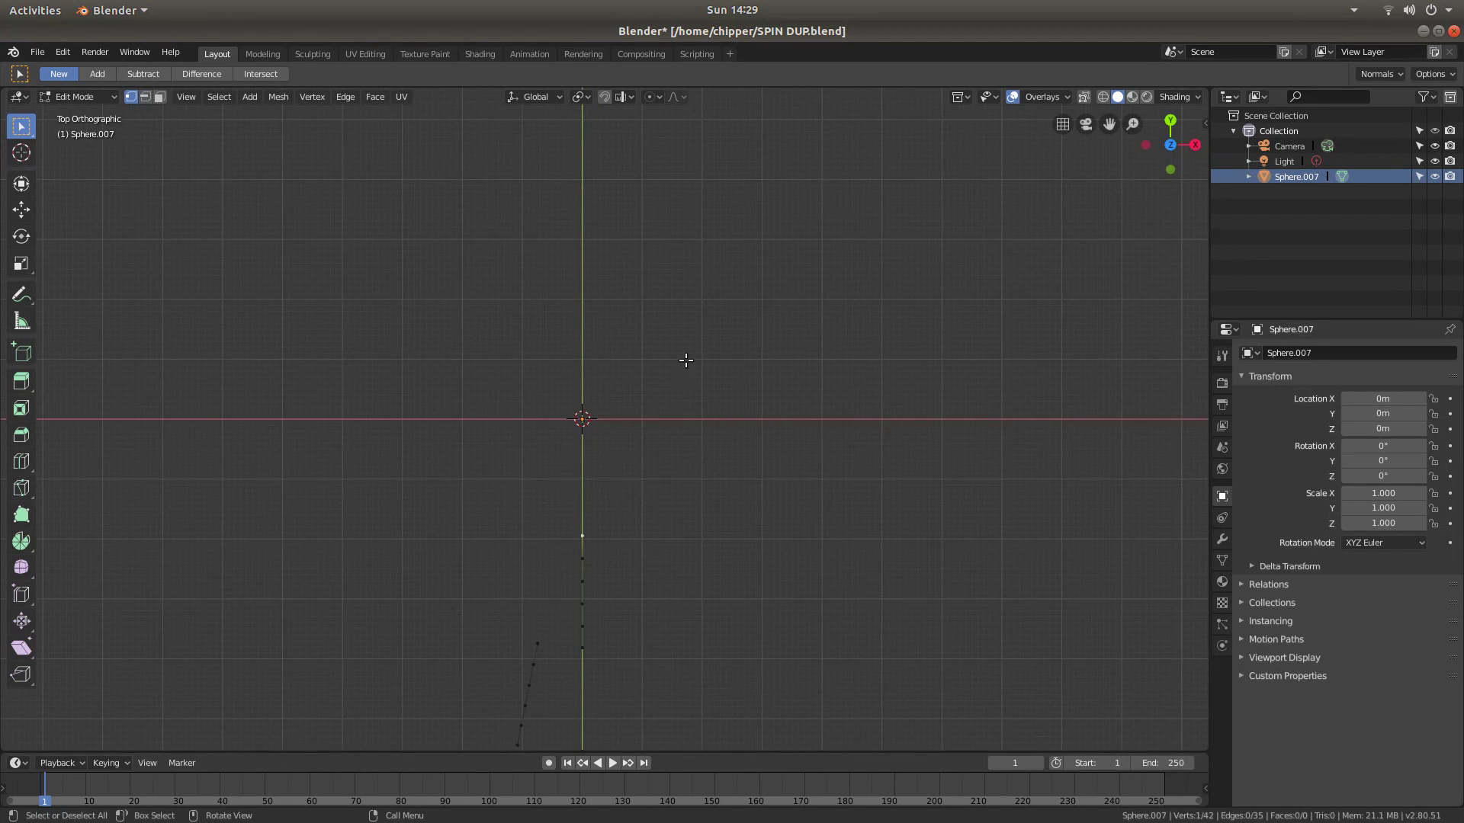
Step: Activate the Spin tool and try spinning the selected vertex around the origin
left_click(21, 542)
left_click(21, 542)
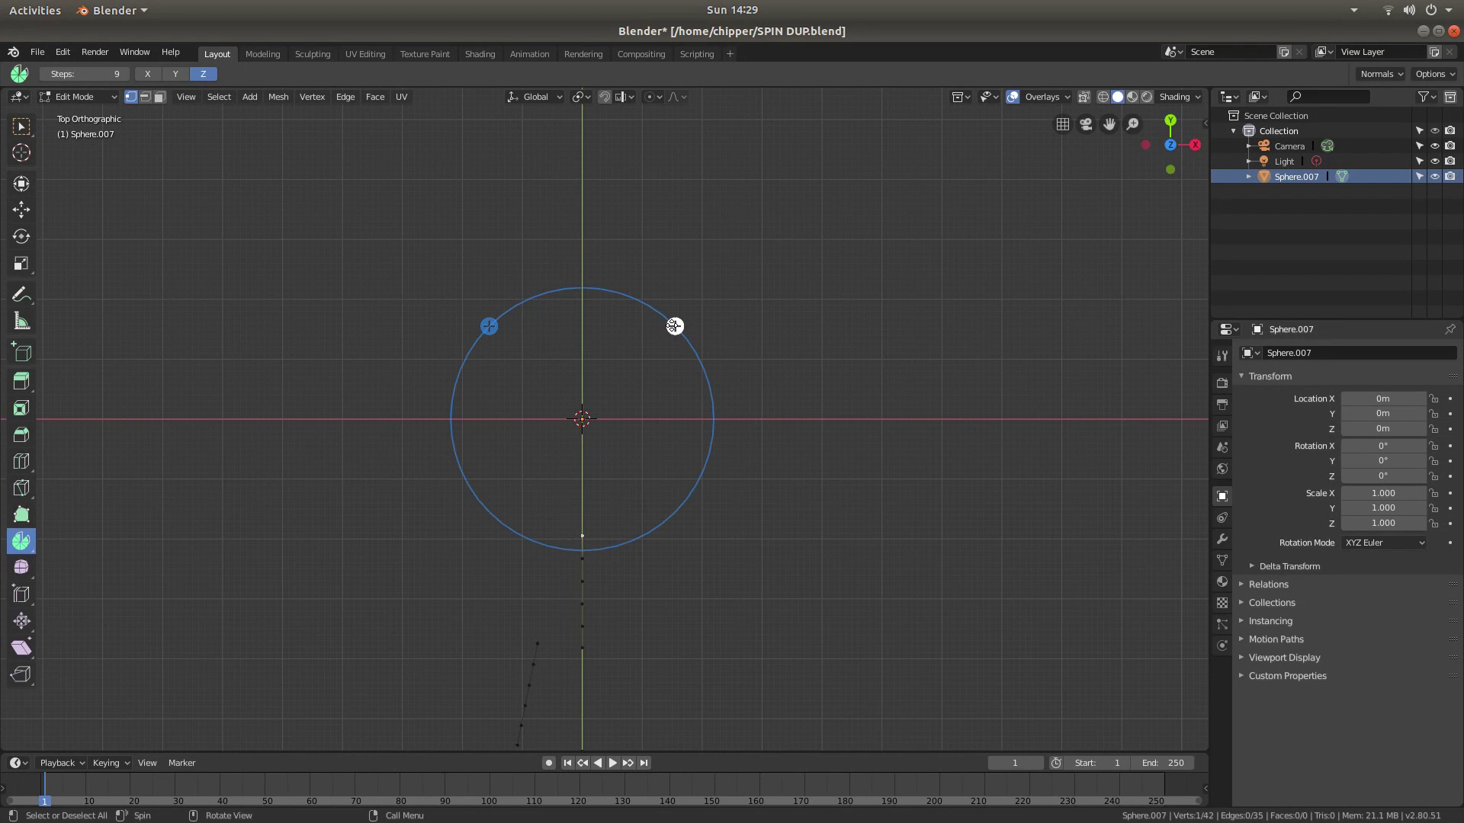
left_click(674, 327)
left_click_drag(550, 446, 531, 631)
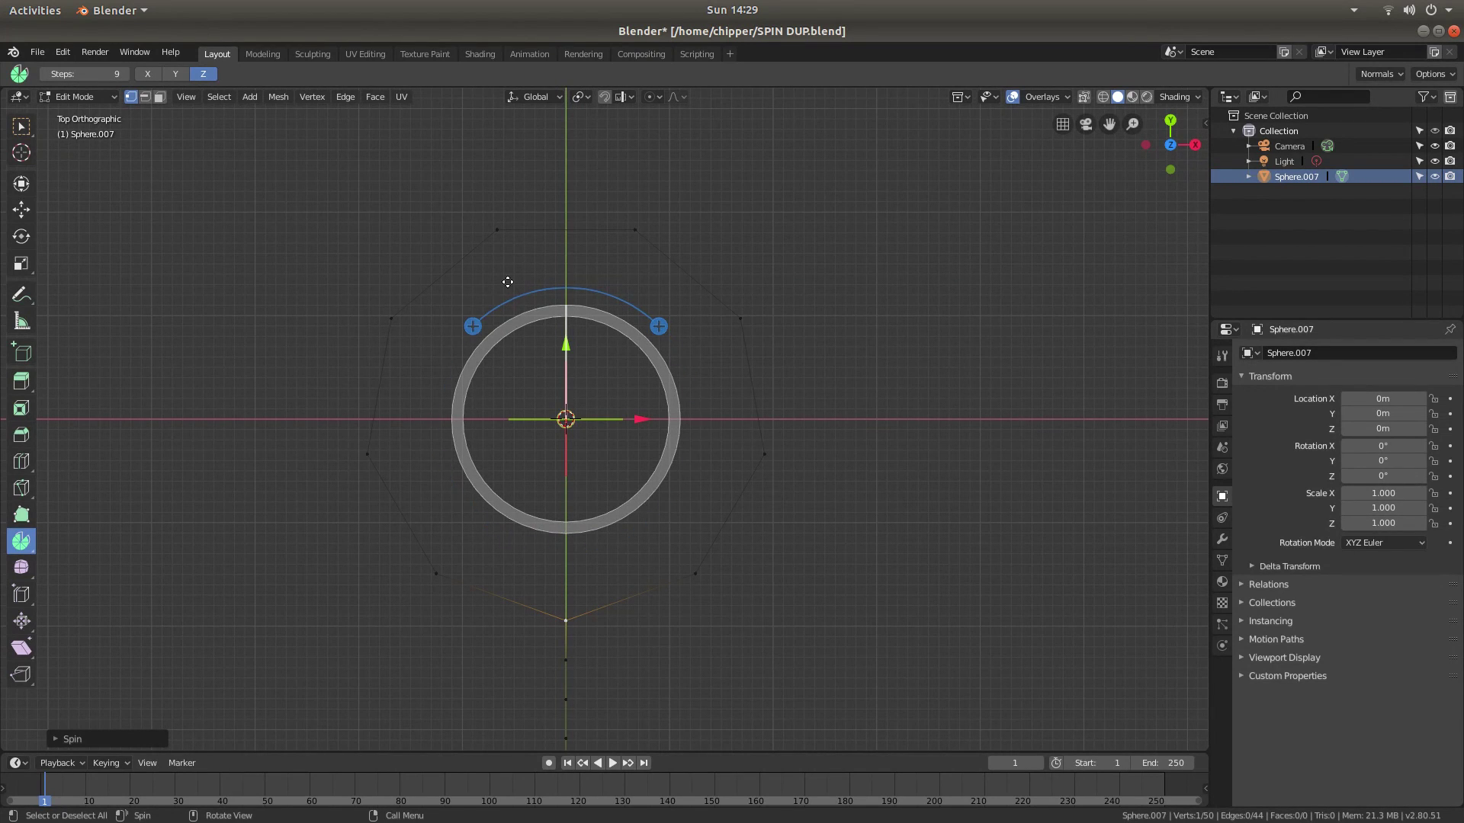
Step: Test spin settings of 21 steps and a 360° angle, then undo the trial spin
left_click(54, 742)
left_click(202, 572)
type("21")
key("Return")
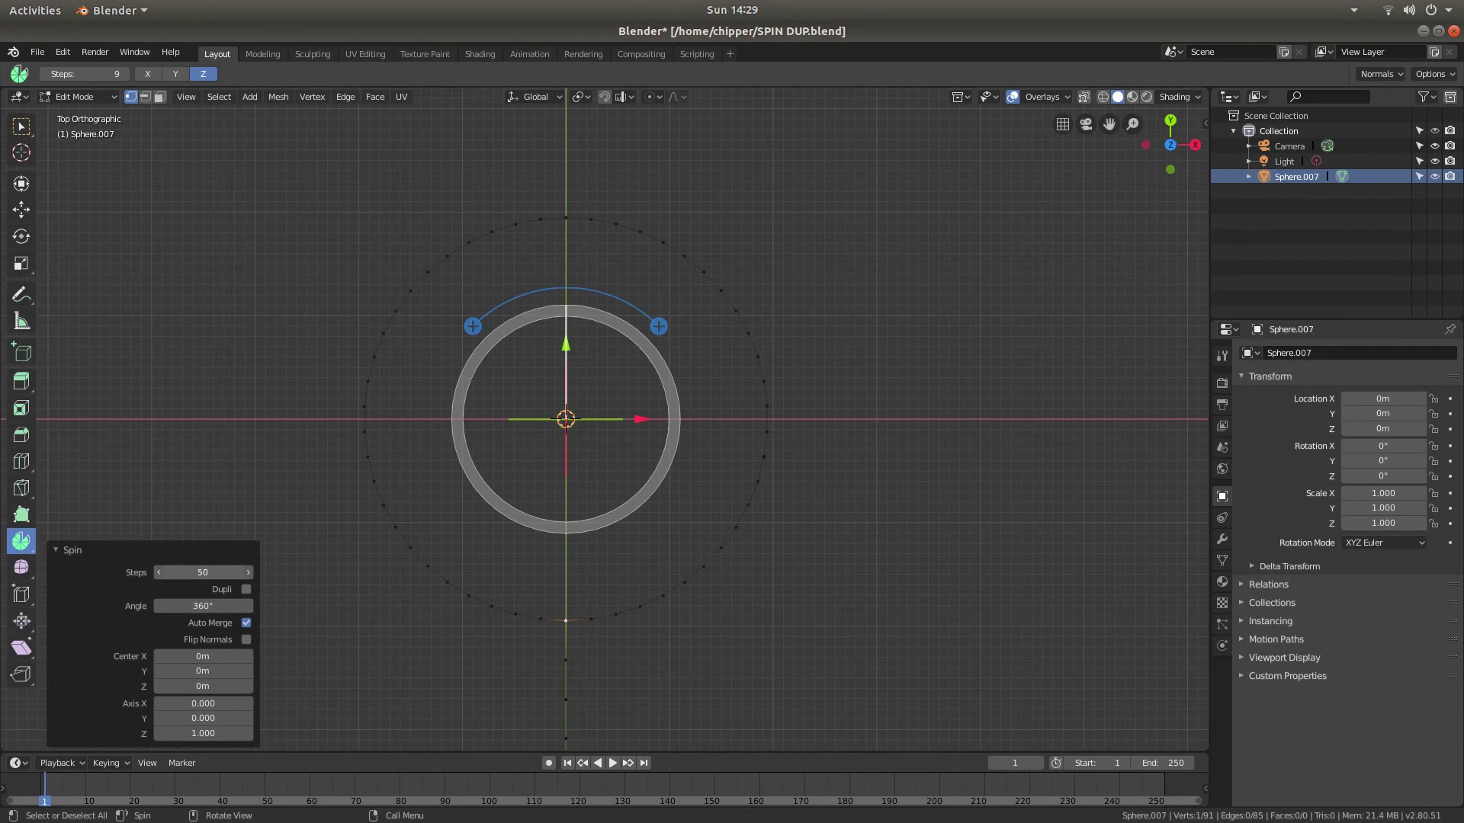
left_click_drag(202, 572, 235, 571)
left_click(202, 606)
type("360")
key("Return")
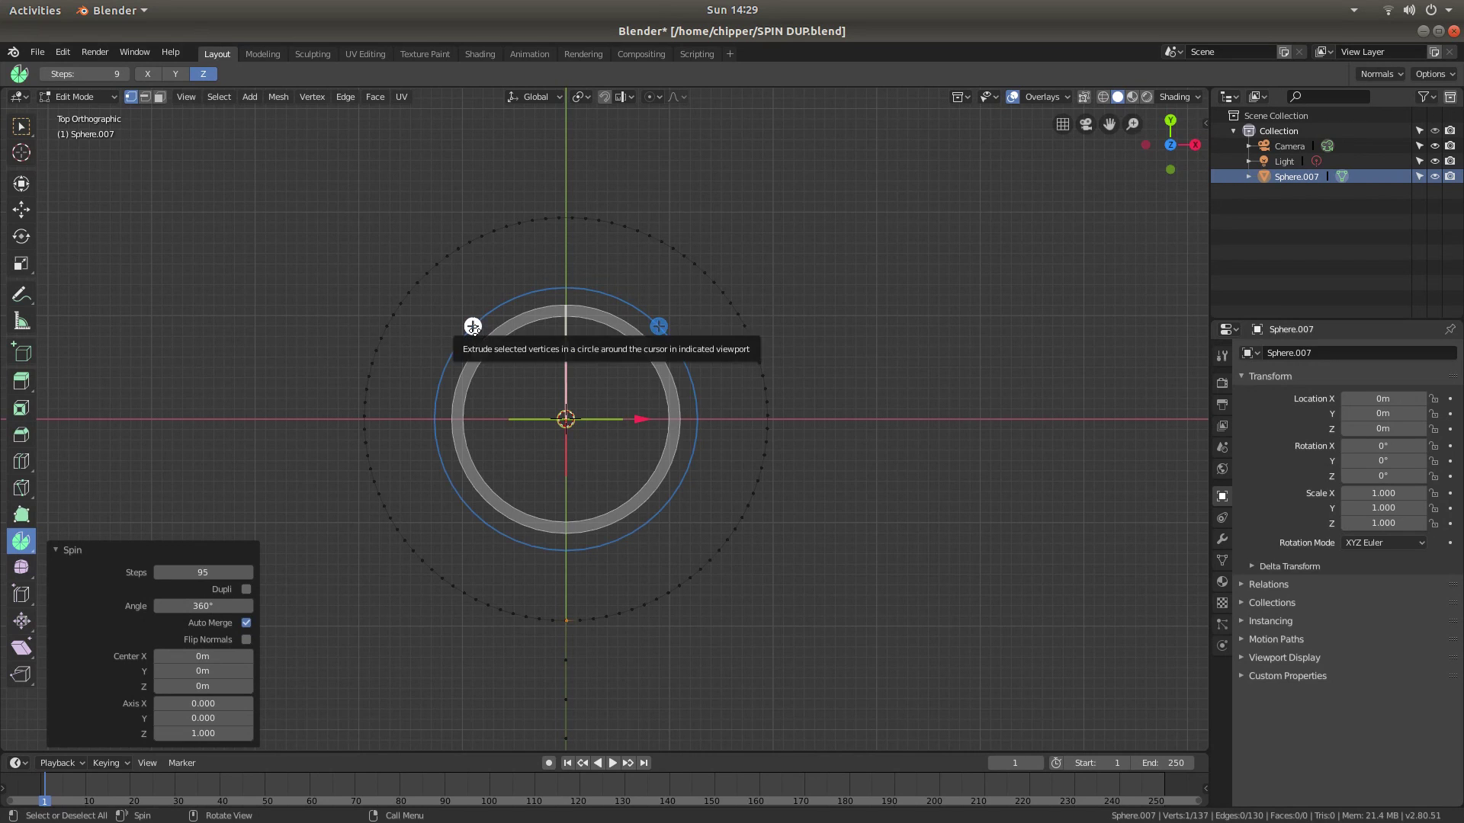
mouse_move(472, 326)
left_mouse_down()
mouse_move(536, 298)
mouse_move(456, 358)
mouse_move(452, 415)
mouse_move(490, 338)
left_mouse_up()
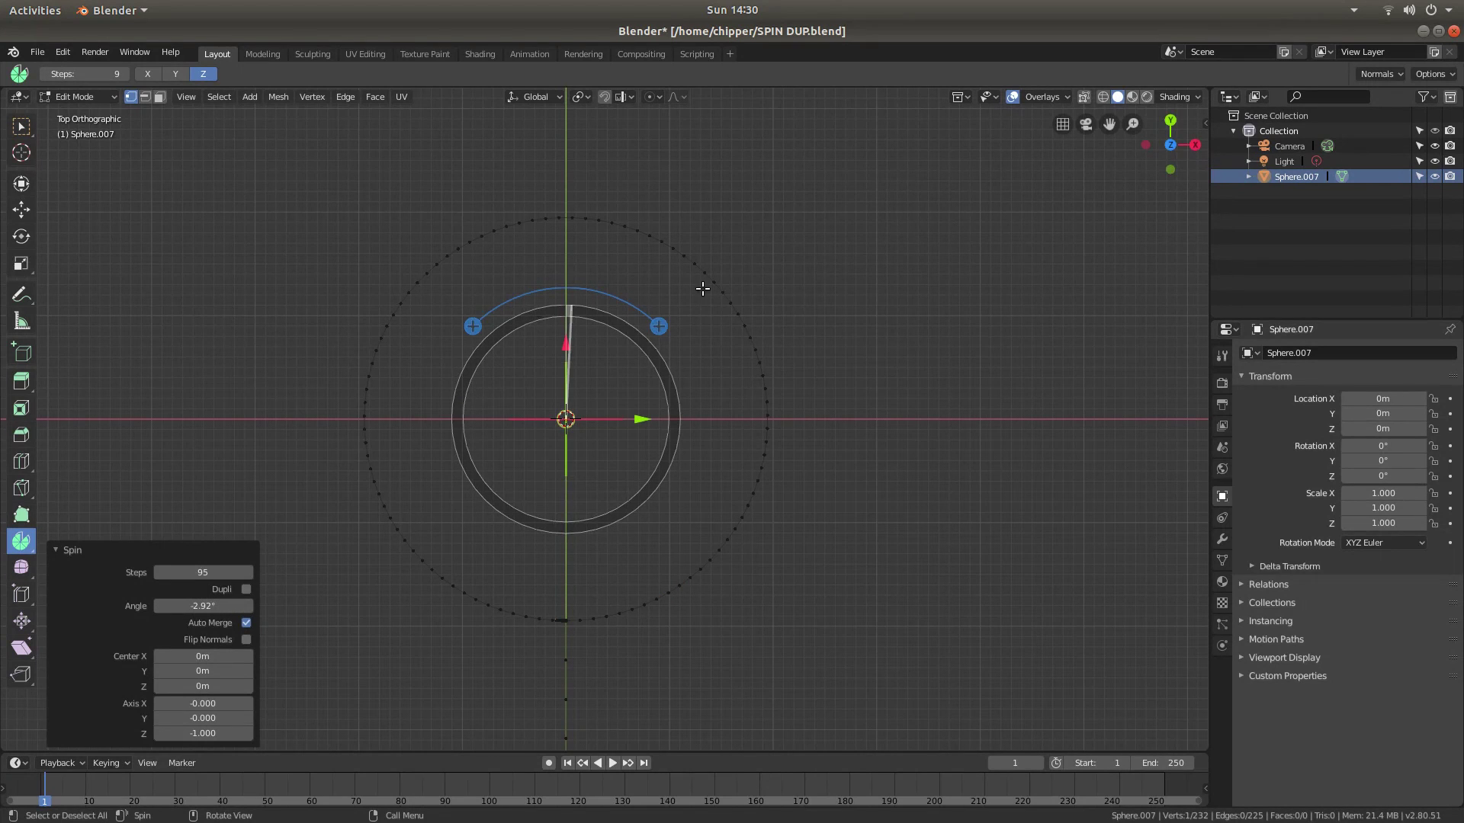
key("ctrl+z")
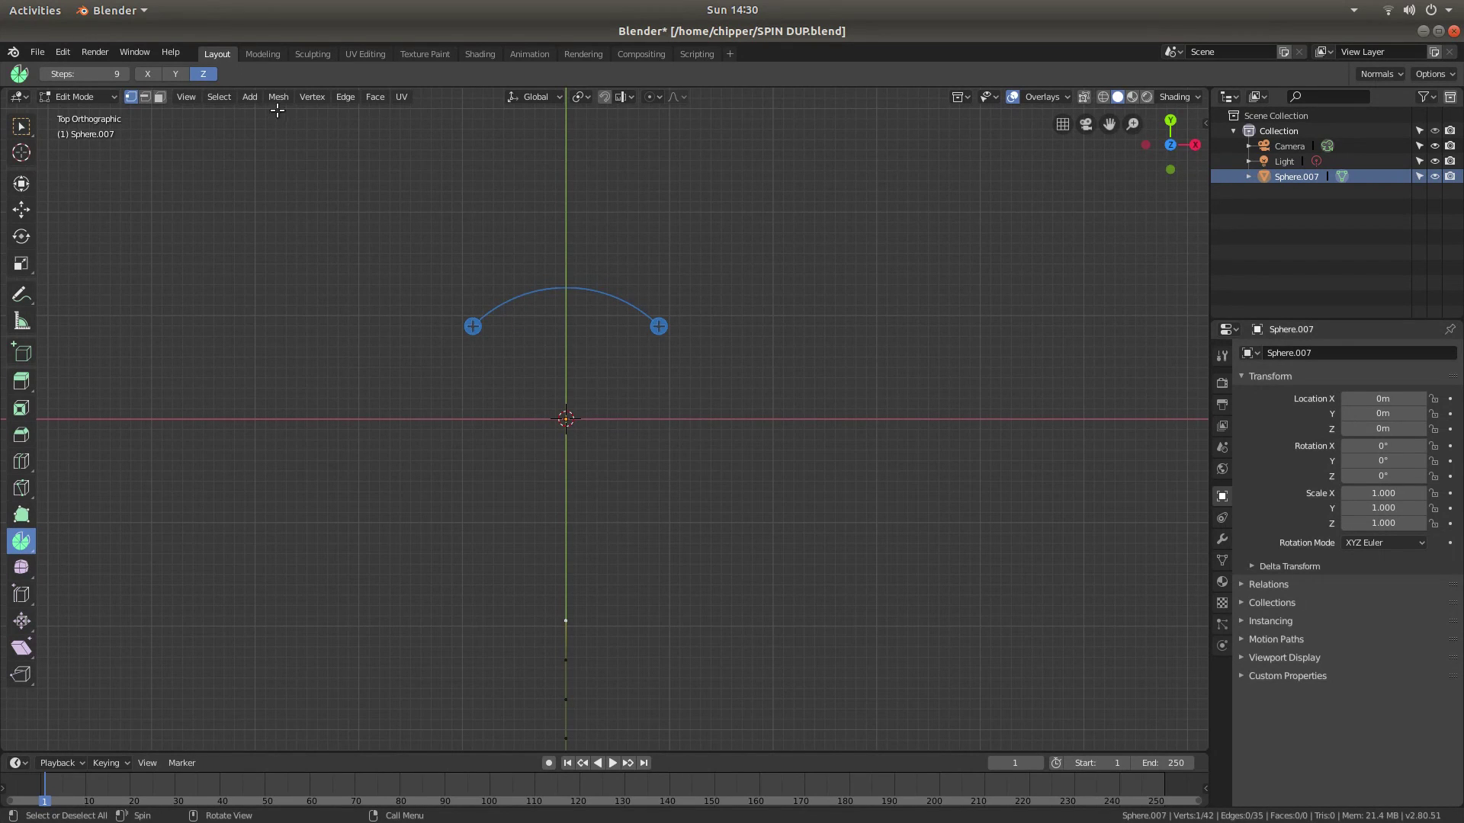
Step: Select the whole profile in Edge select mode and spin it around the origin
left_click(140, 97)
key("a")
scroll(760, 369, "up", 5, "ctrl")
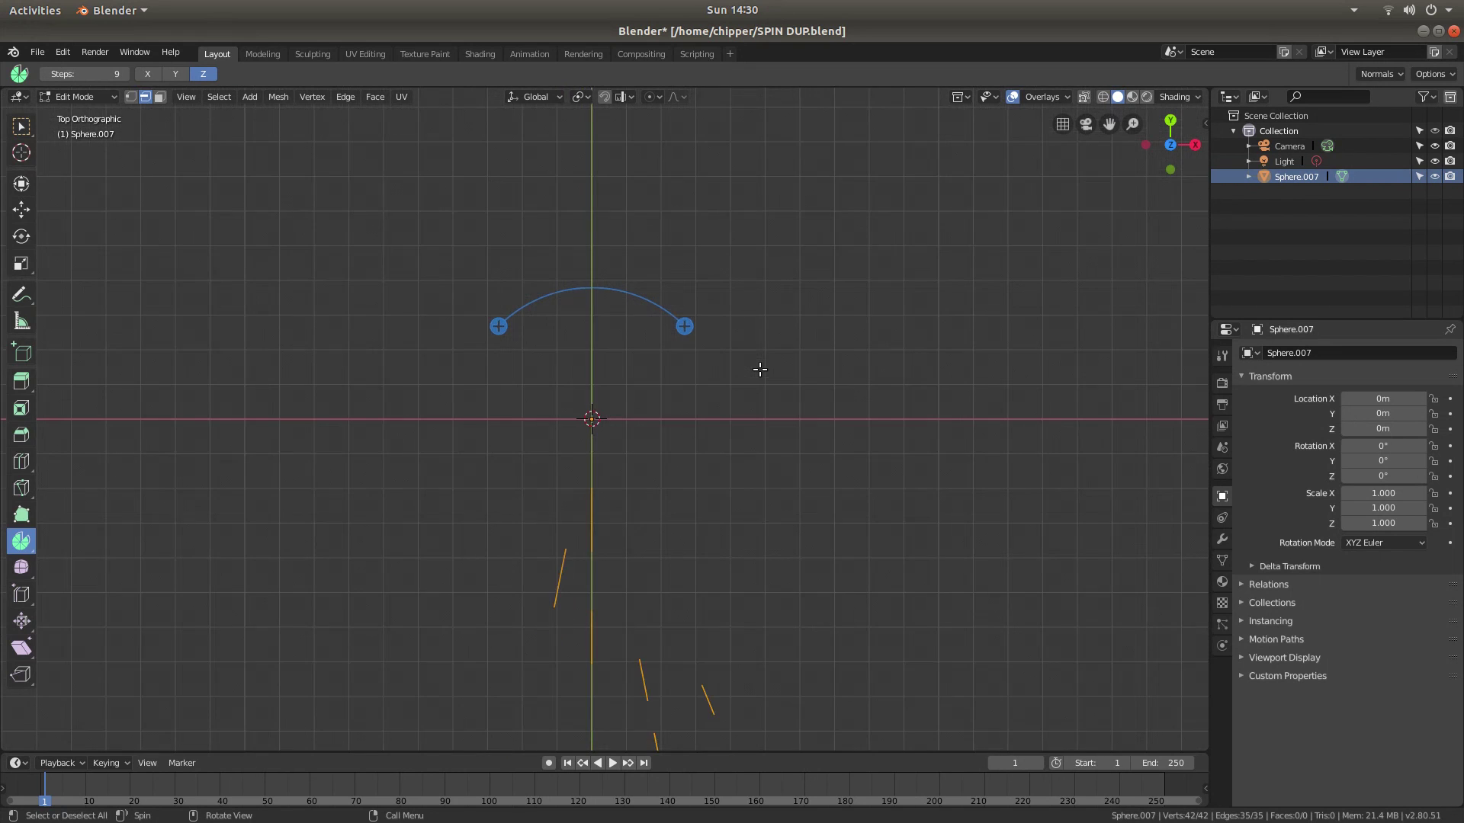
left_click(689, 327)
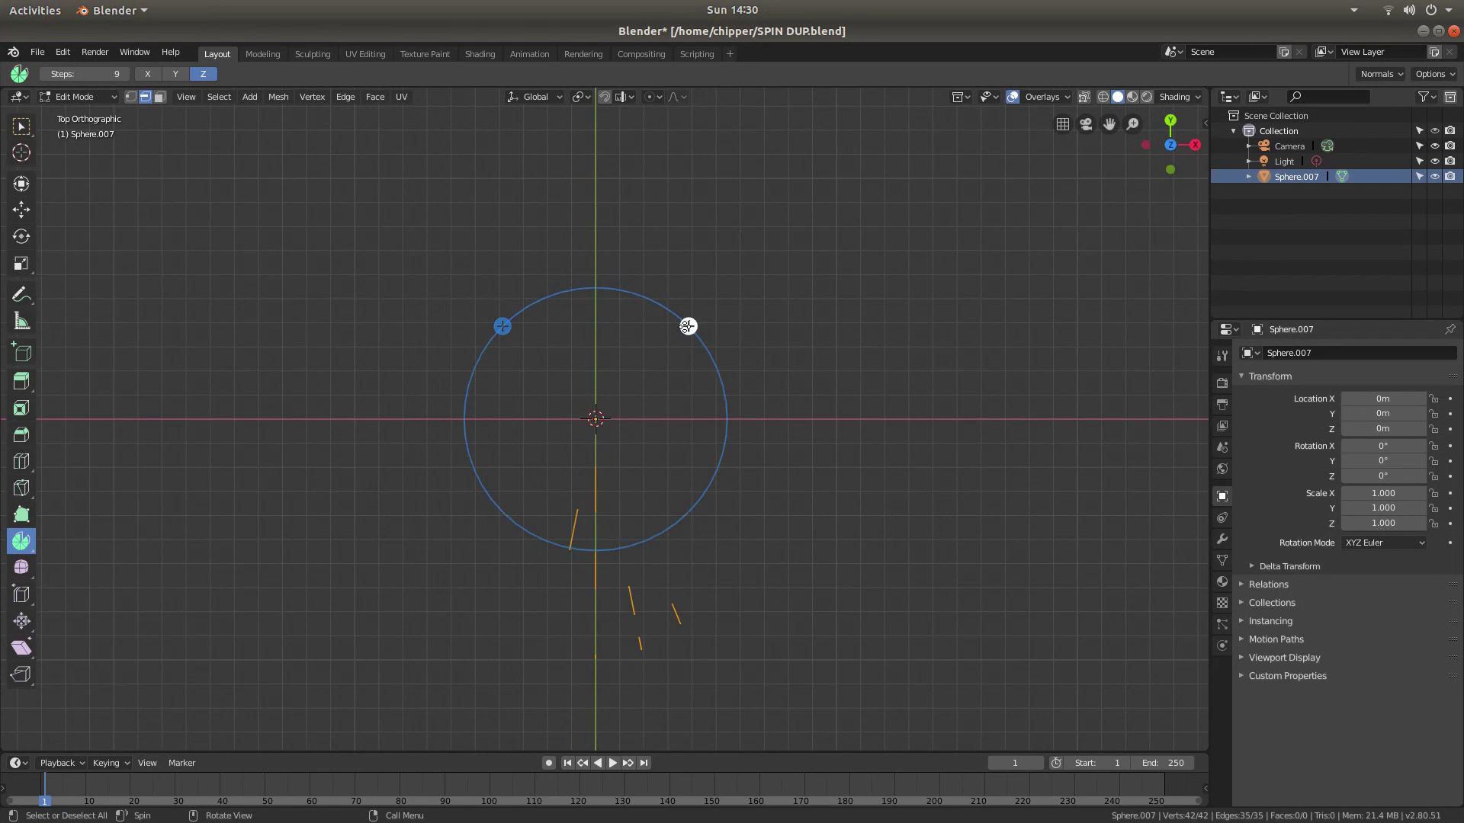
left_click(687, 326)
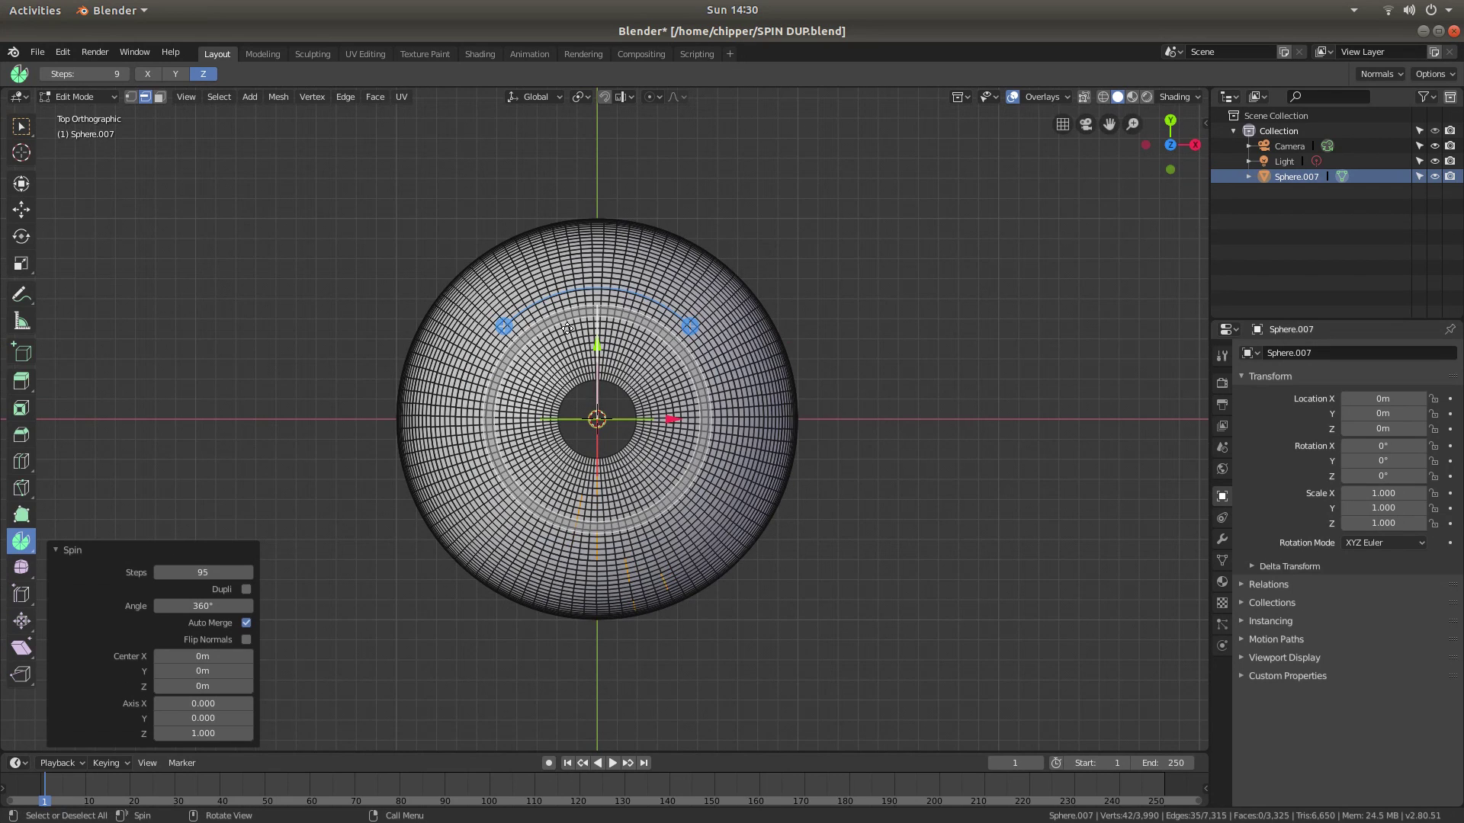
Step: Set the spin to 9 steps with a 22.5° angle
left_click(203, 573)
key("BackSpace")
key("Return")
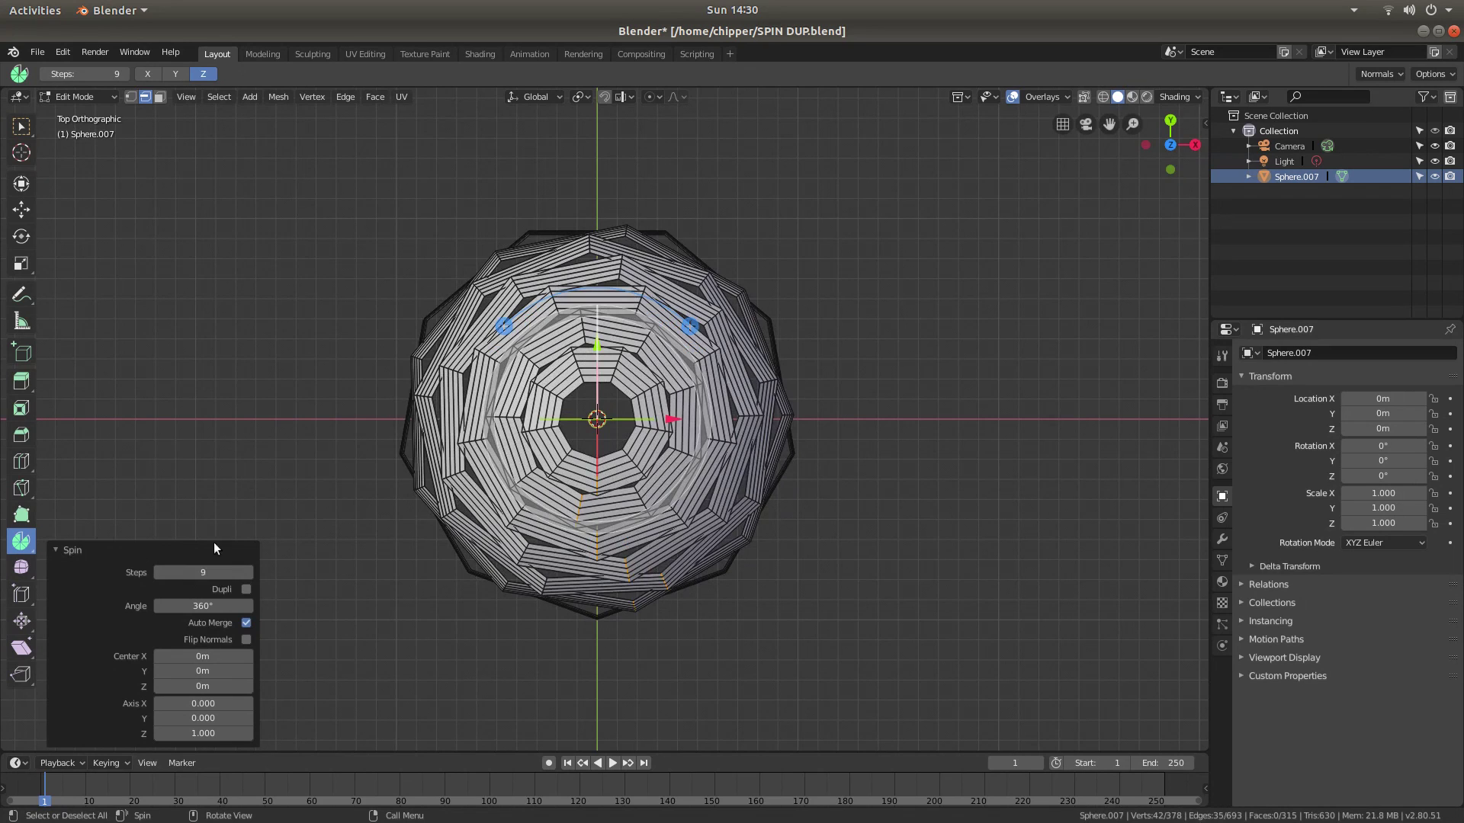
left_click(190, 606)
left_click(183, 606)
key("ctrl+BackSpace")
type("22.5")
key("Return")
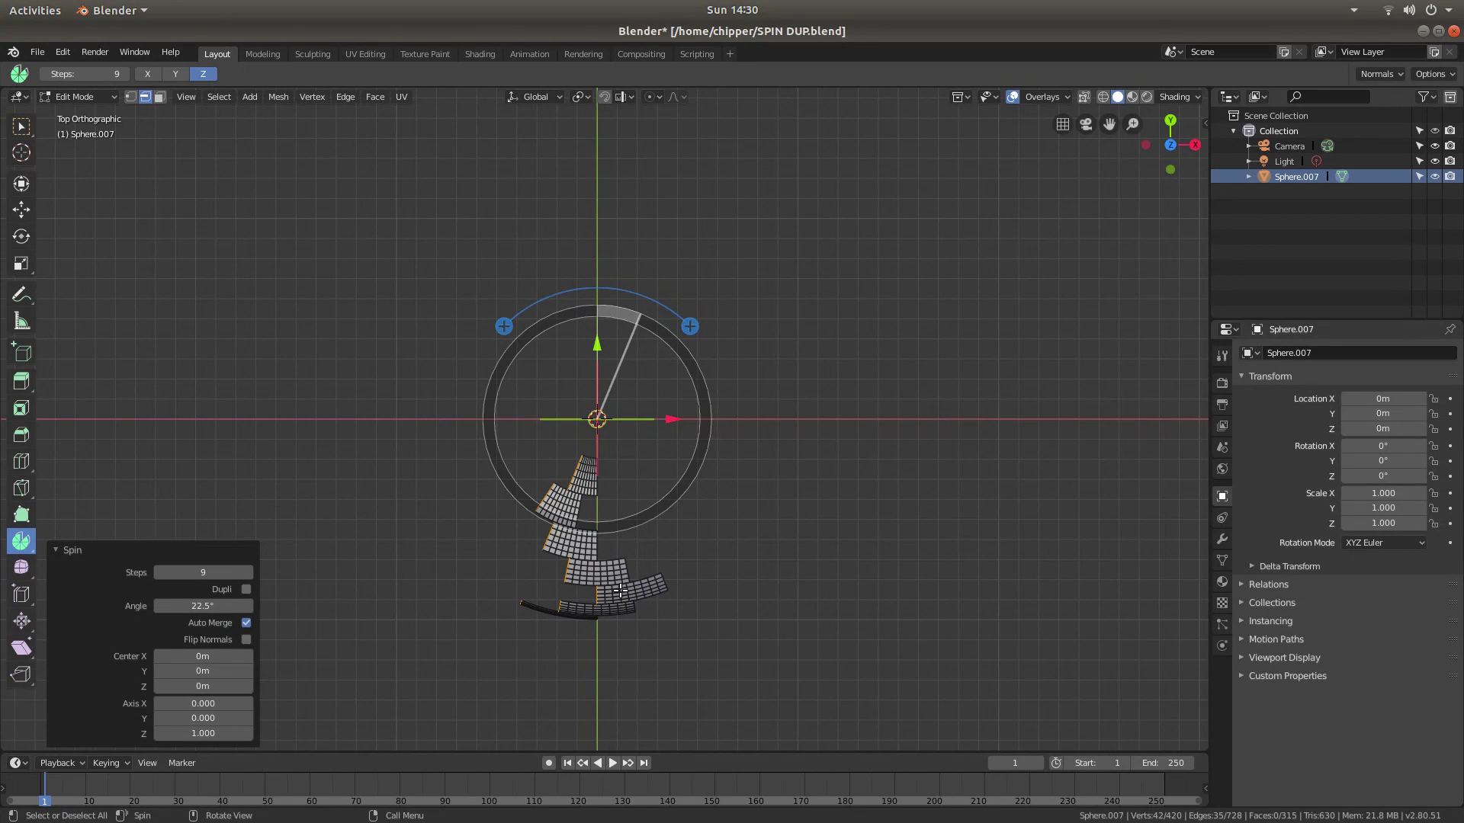
Step: Spin the whole wedge a full 360° with Dupli enabled and 16 steps
key("a")
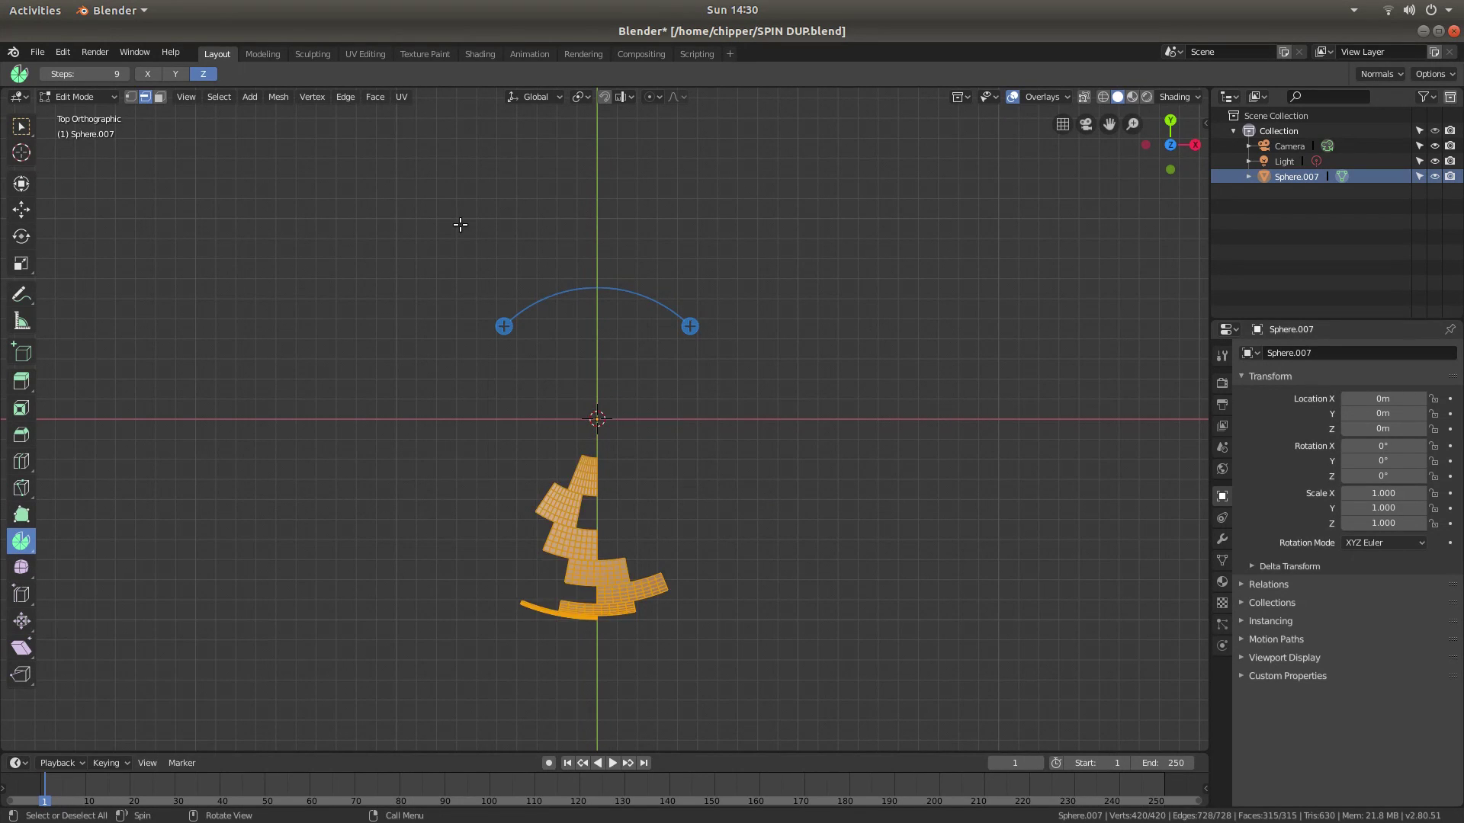
left_click(503, 328)
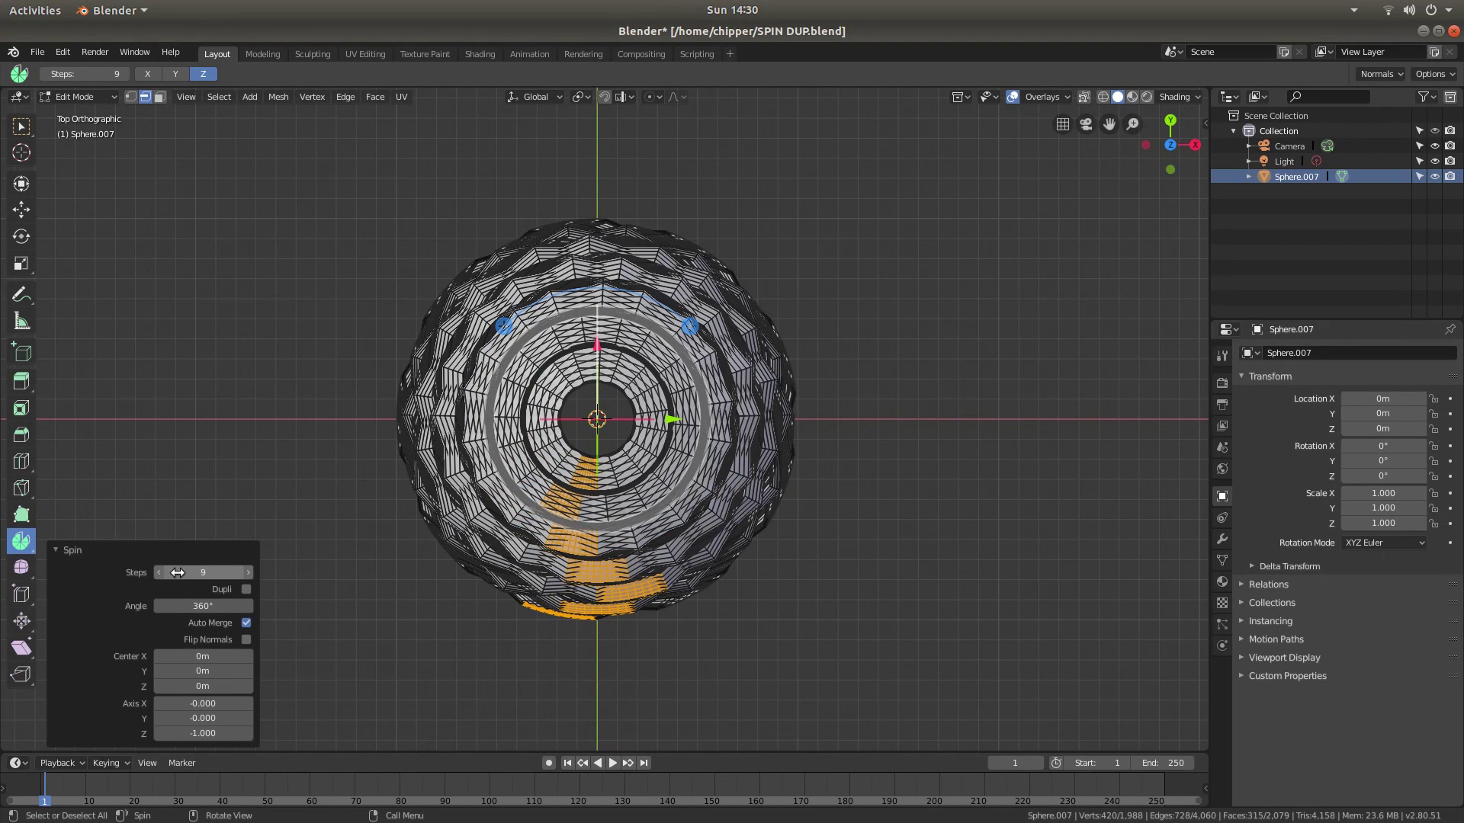
left_click(247, 588)
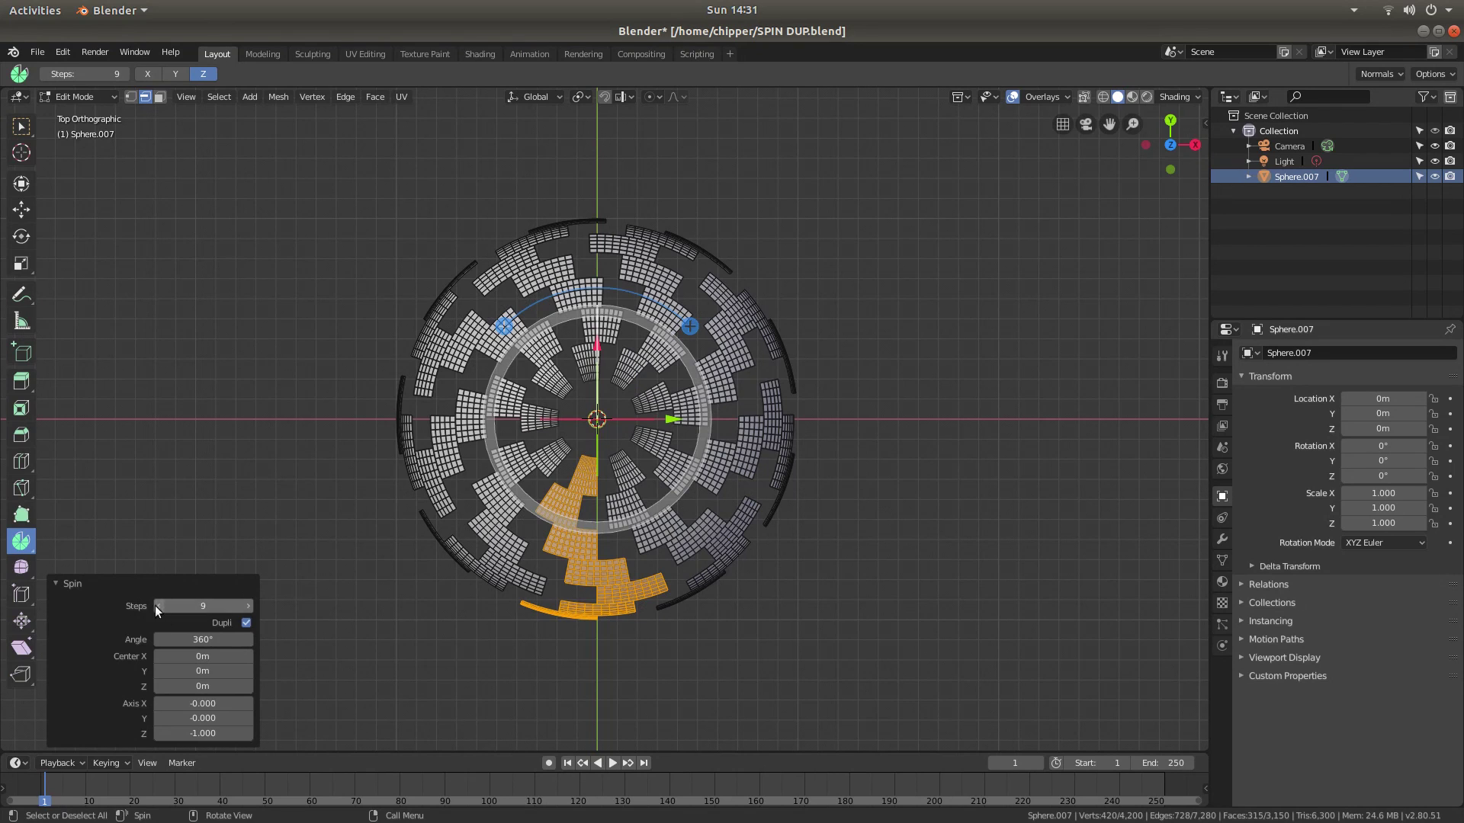
left_click(221, 606)
key("Return")
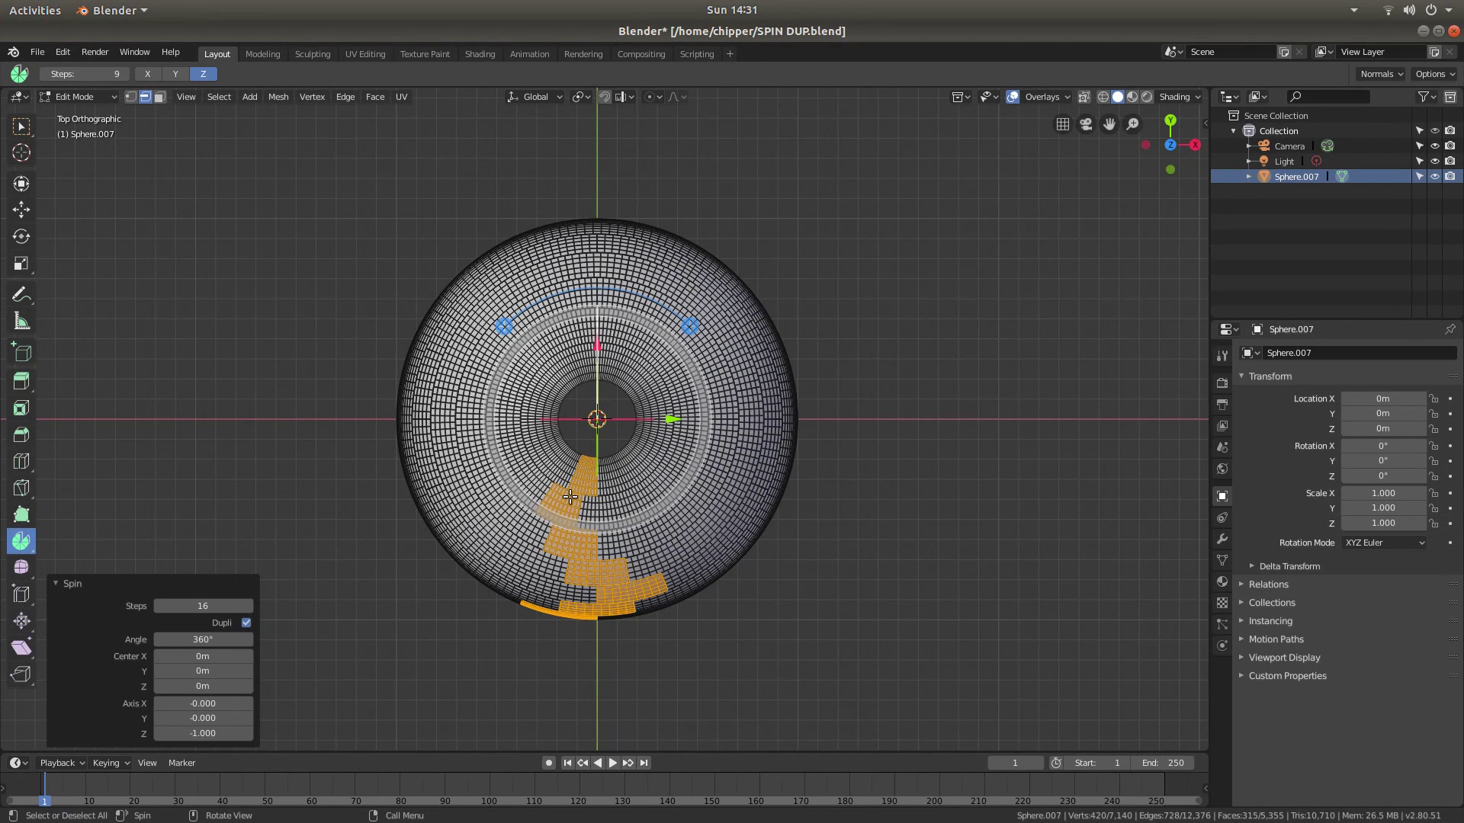
key("x")
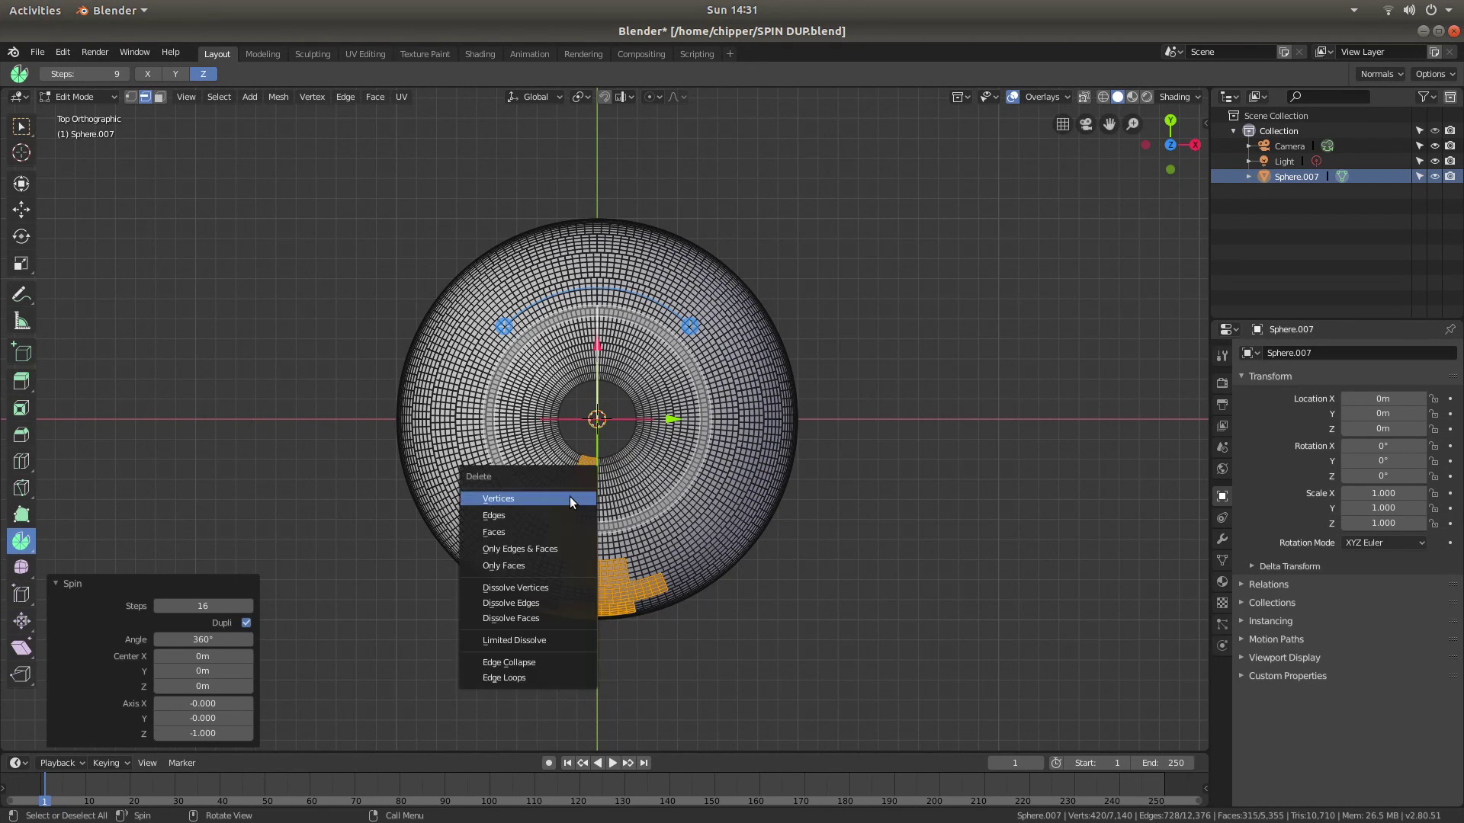
Step: Delete the leftover original wedge's edges, check the dome from an angle, and return to Object Mode
left_click(510, 514)
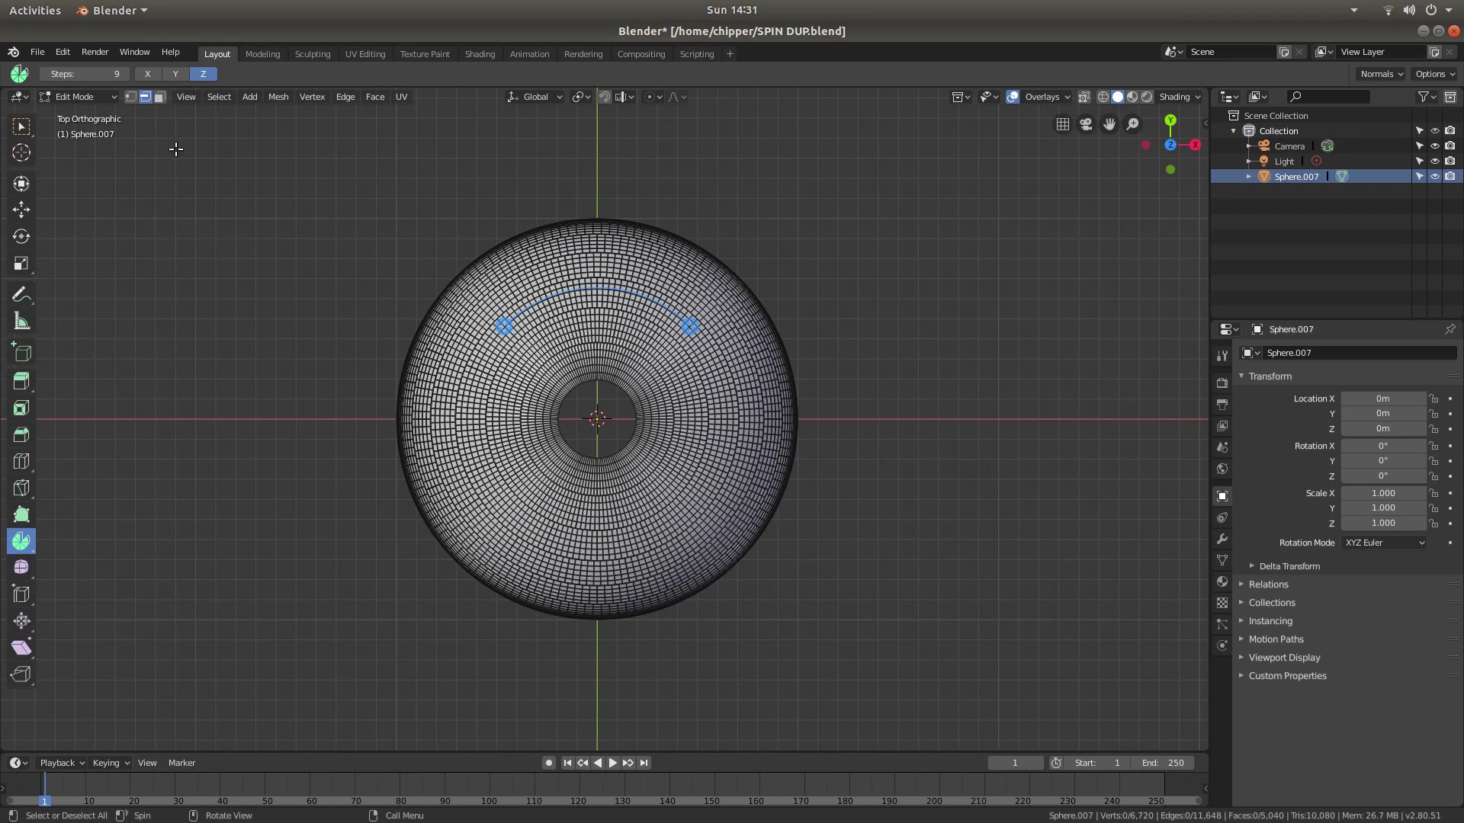
middle_click_drag(899, 392, 938, 268)
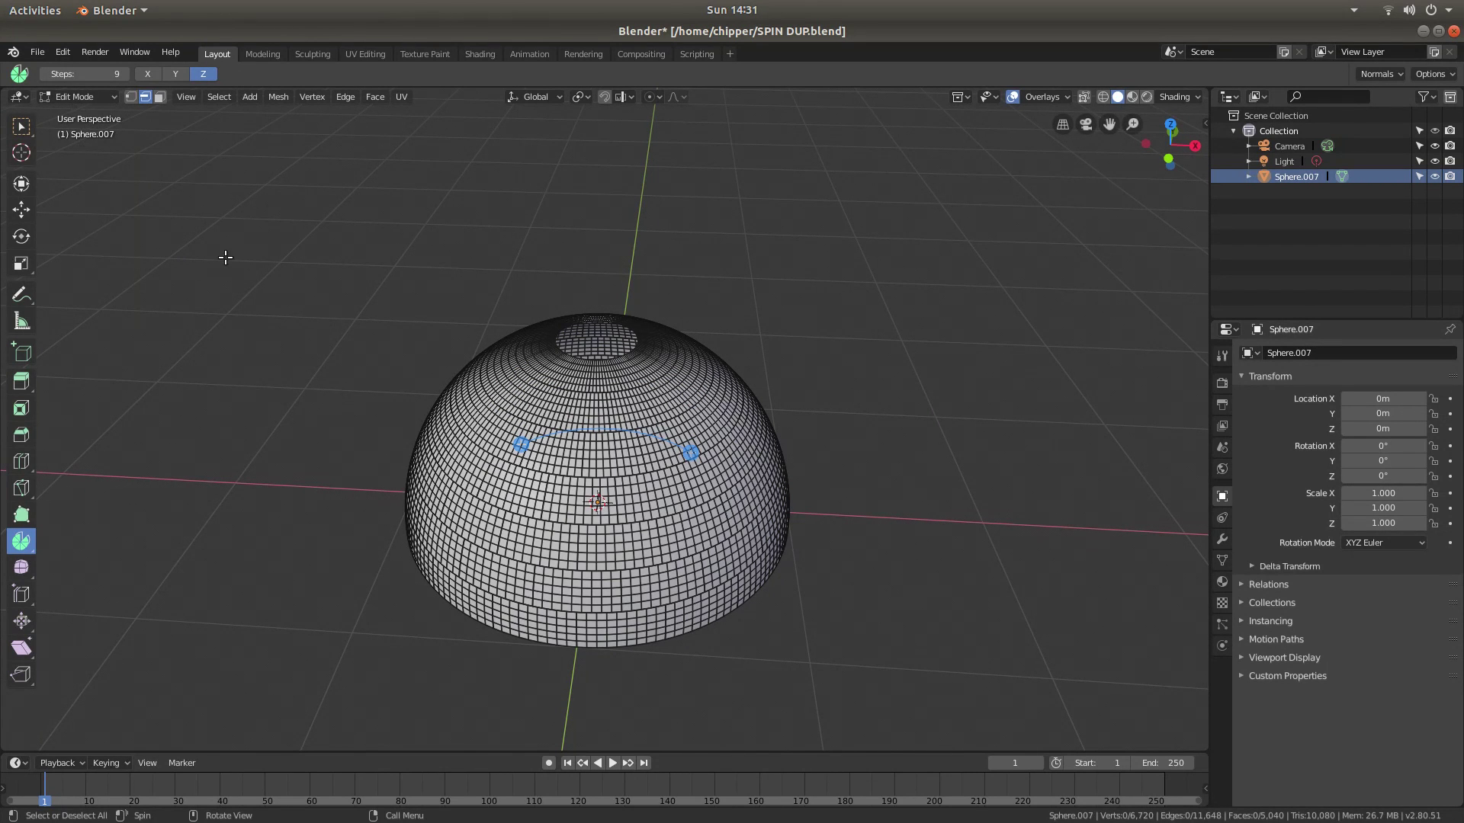
key("Tab")
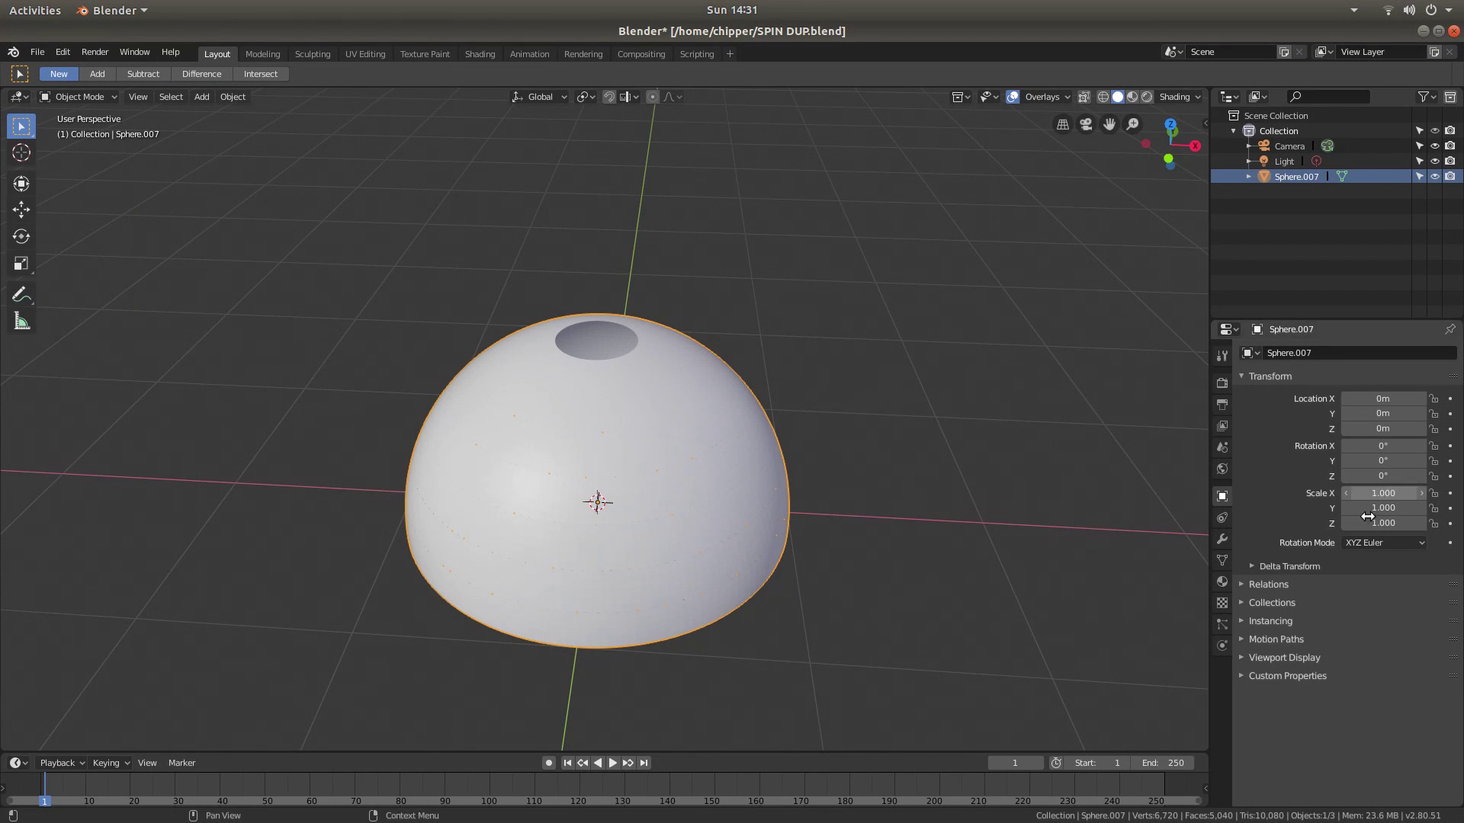
Step: Add and apply a 0.01 m Solidify modifier to the dome
left_click(1222, 540)
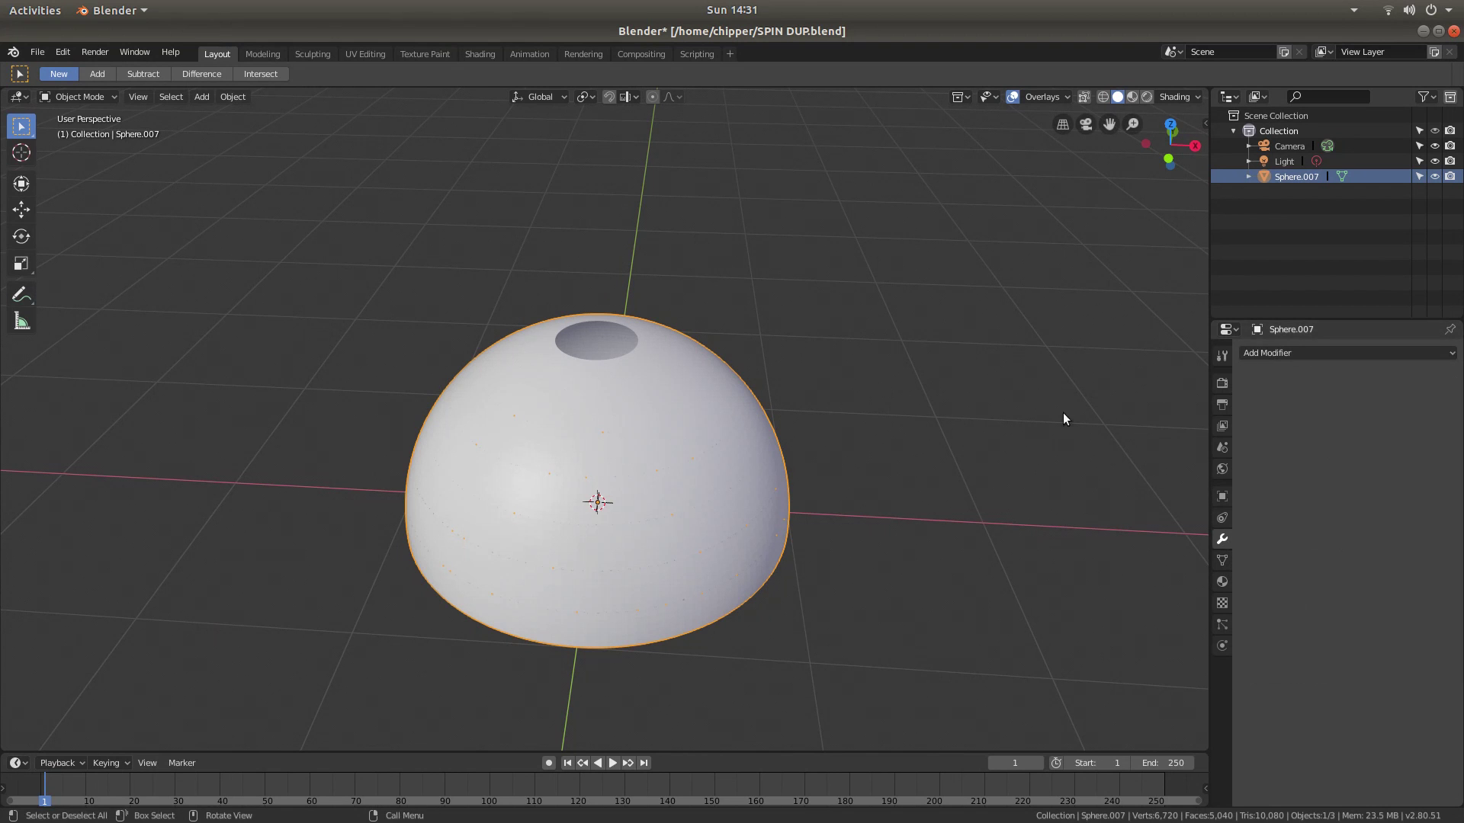
left_click(1289, 353)
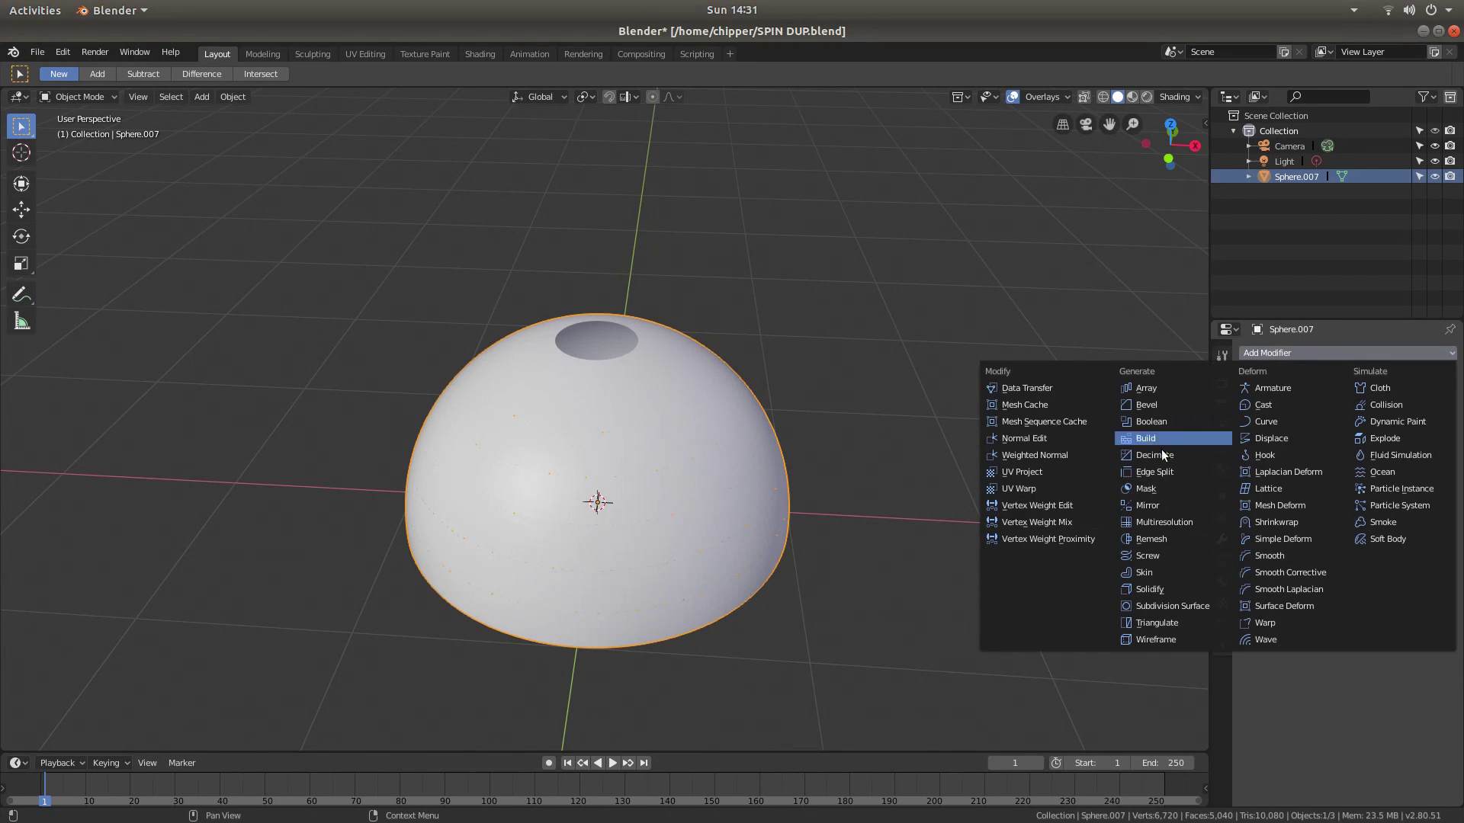
left_click(1164, 590)
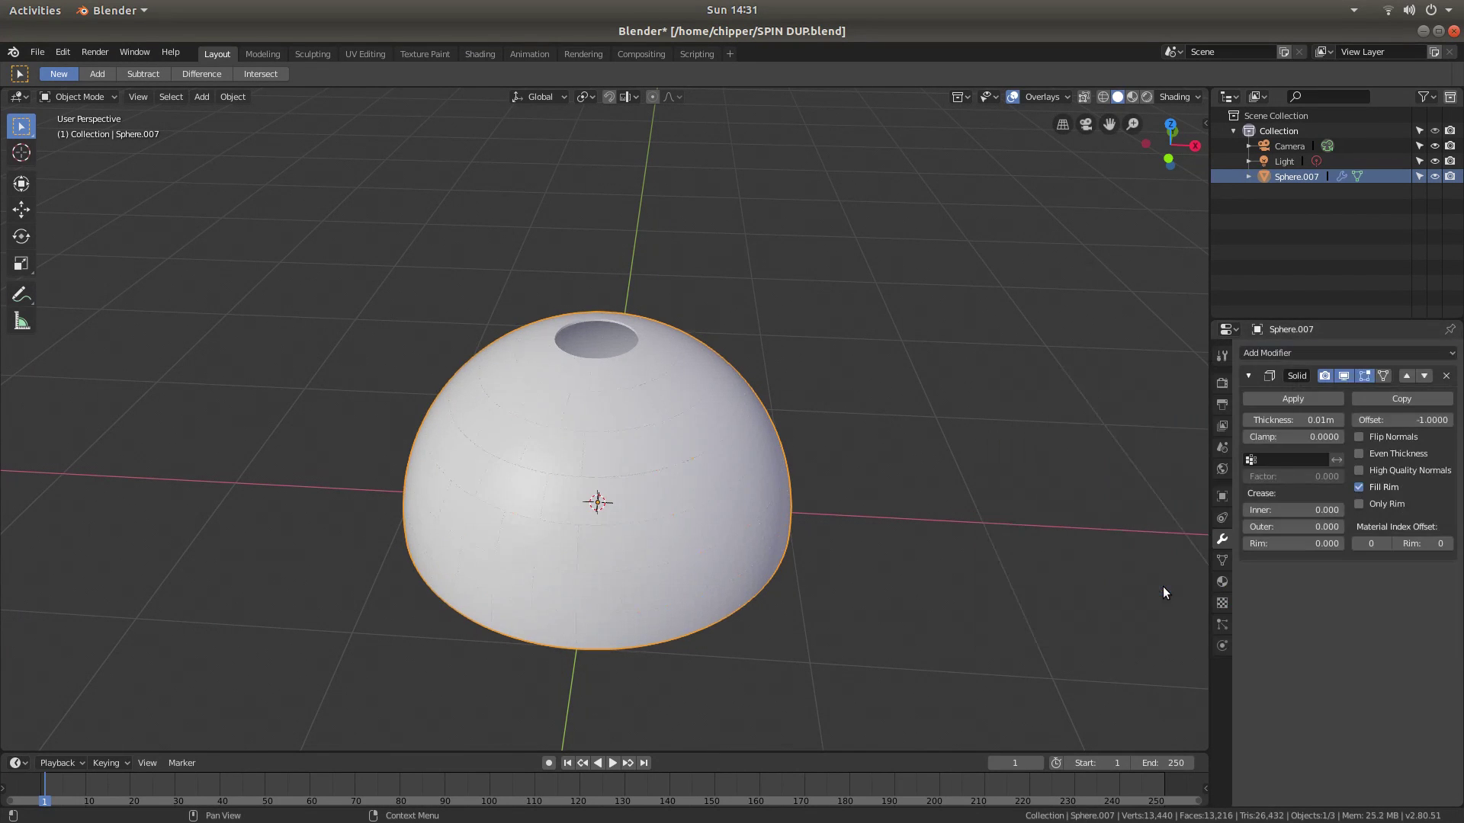
left_click(1275, 400)
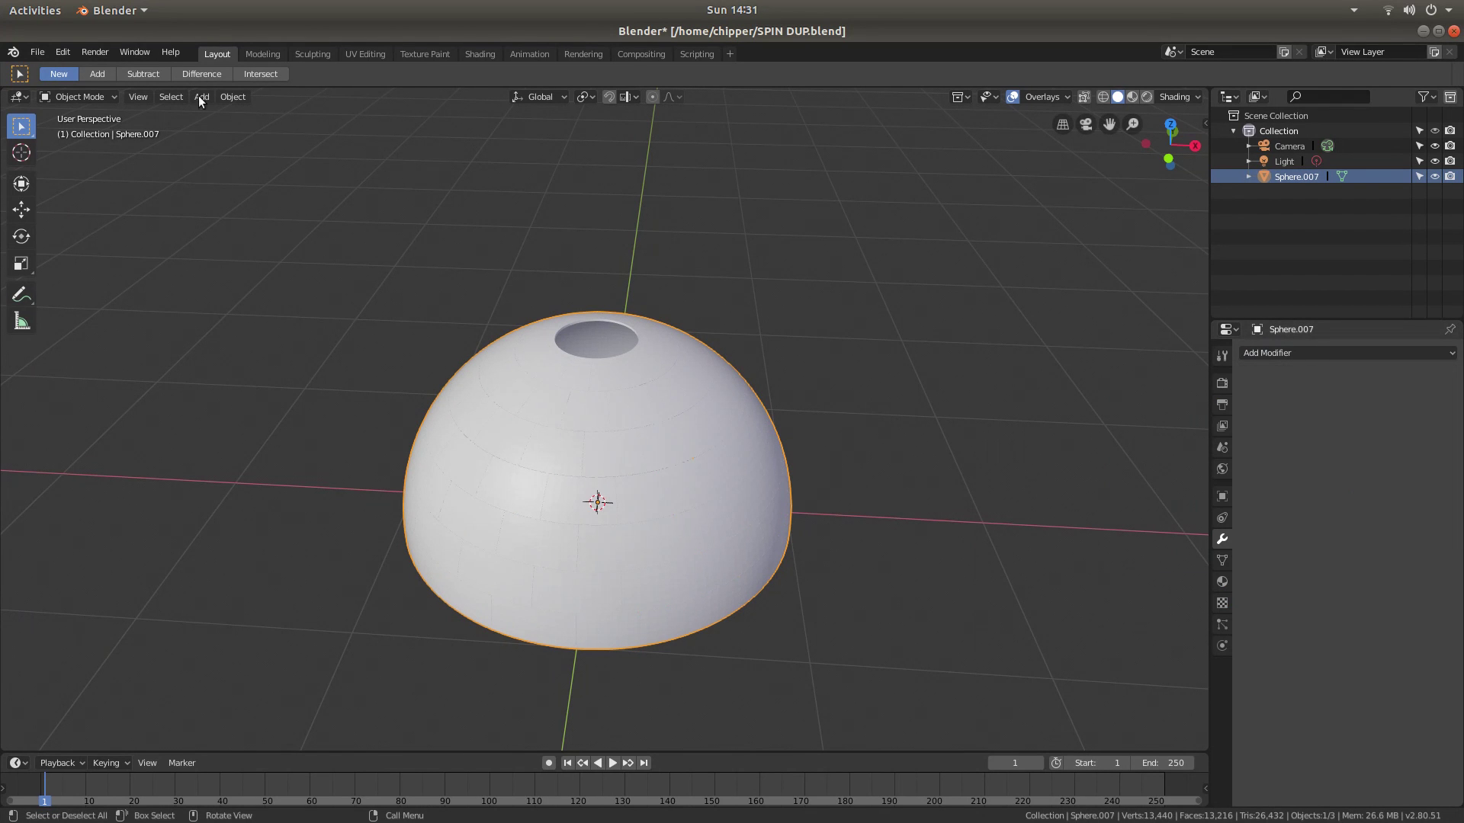
Step: Apply Shade Smooth to the dome so the raised bricks show
left_click(58, 93)
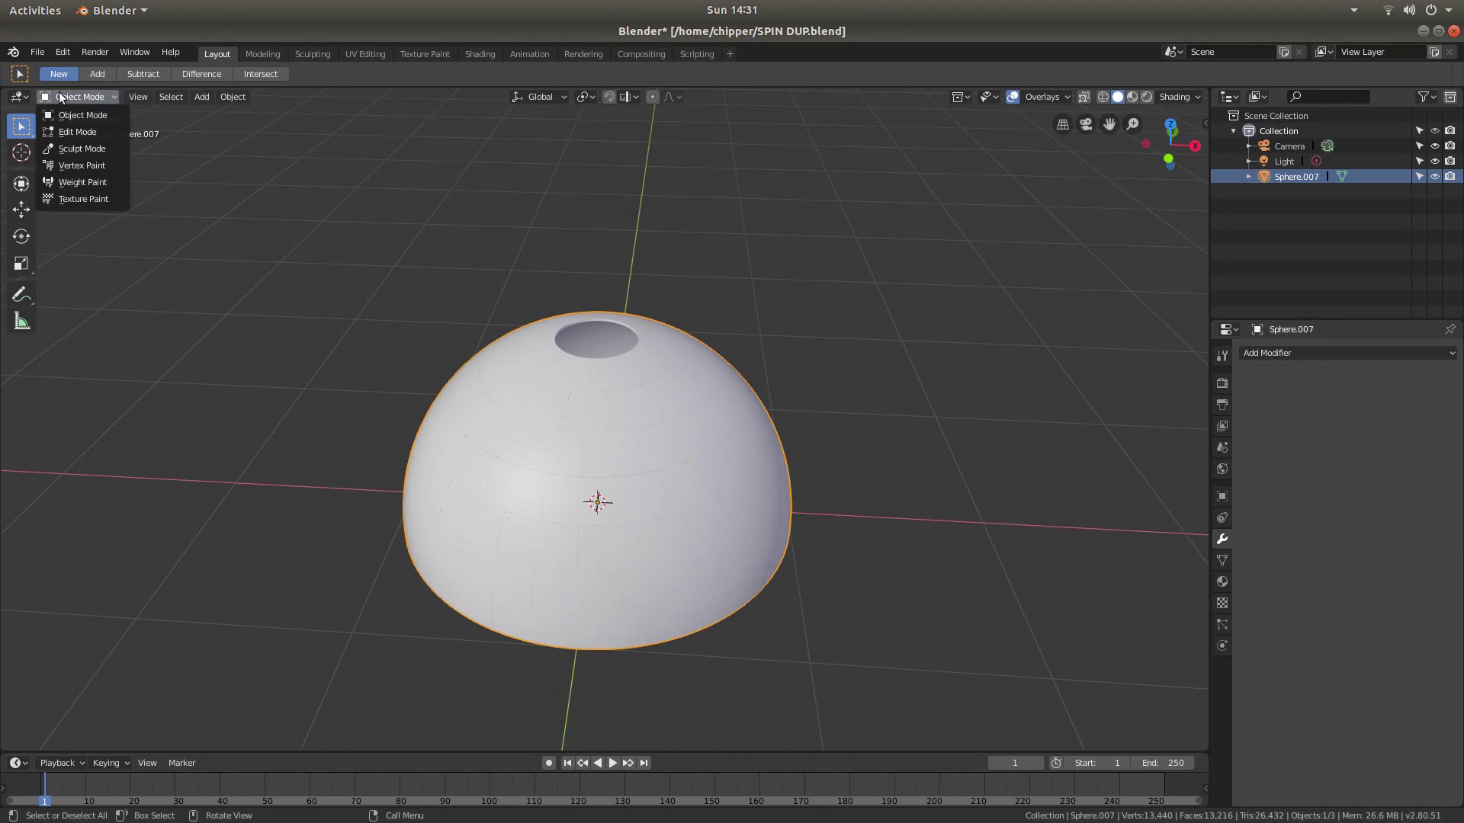
right_click(549, 422)
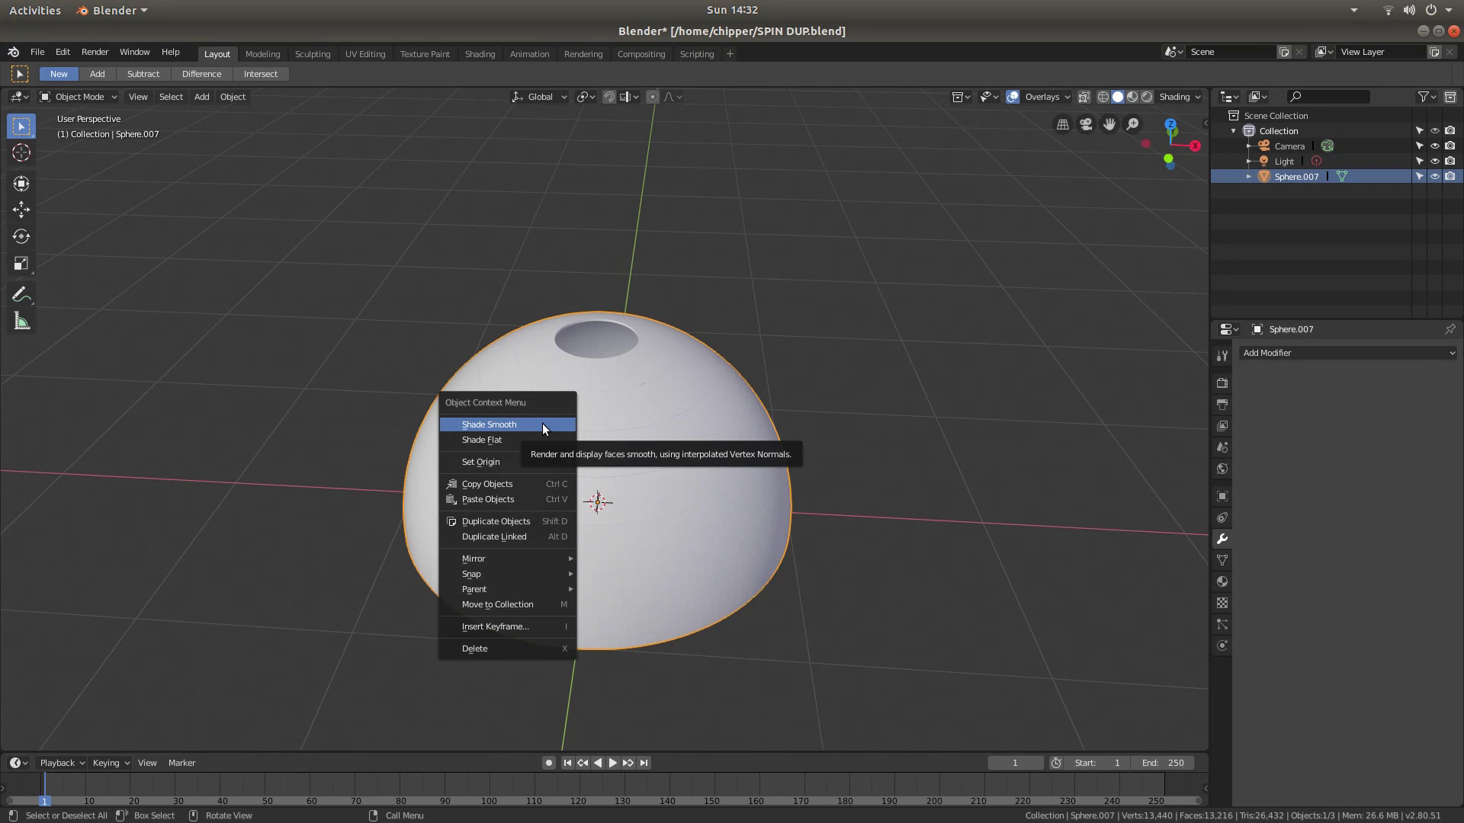
left_click(542, 424)
scroll(567, 460, "up", 3)
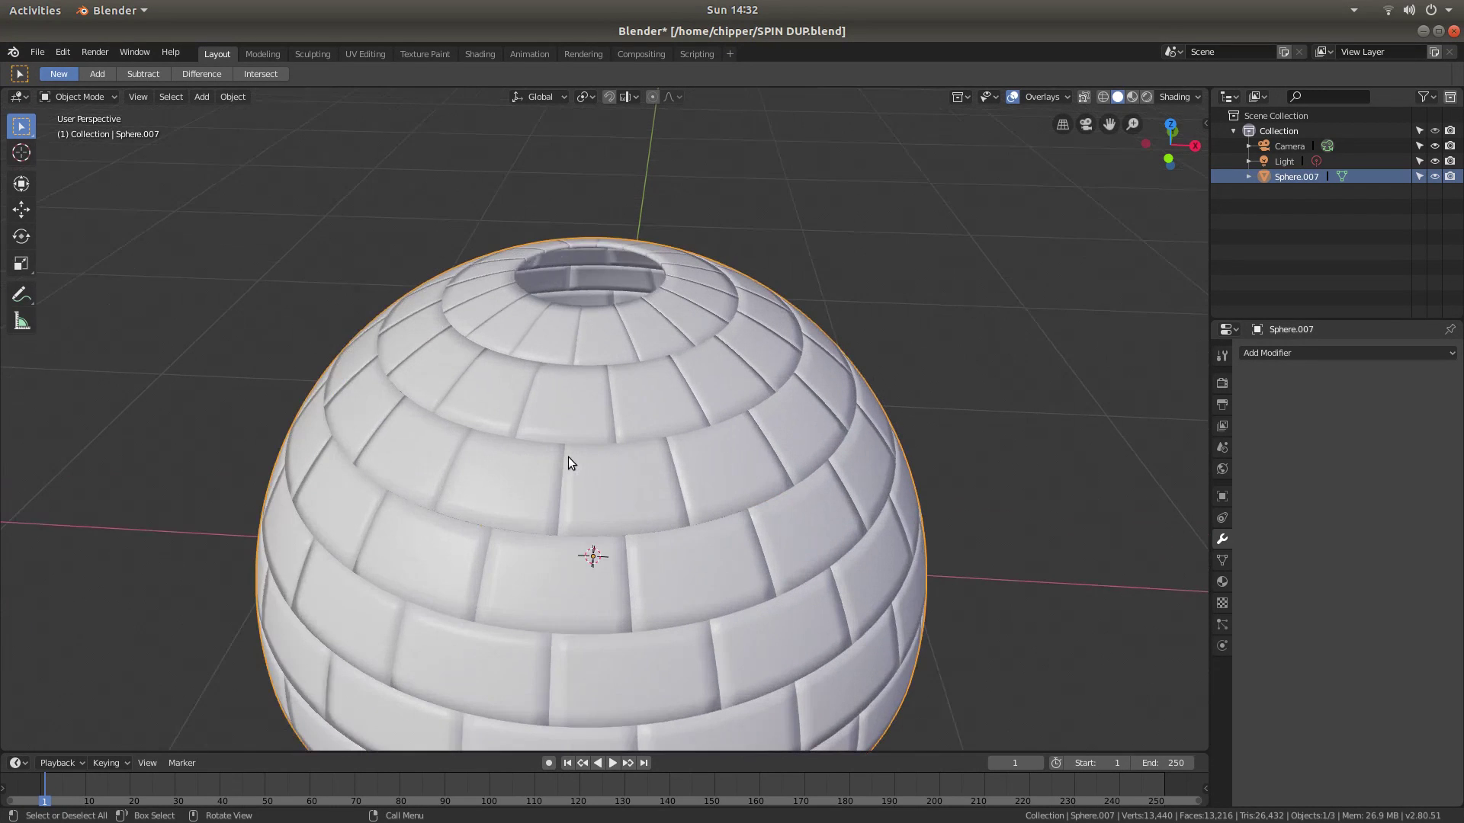